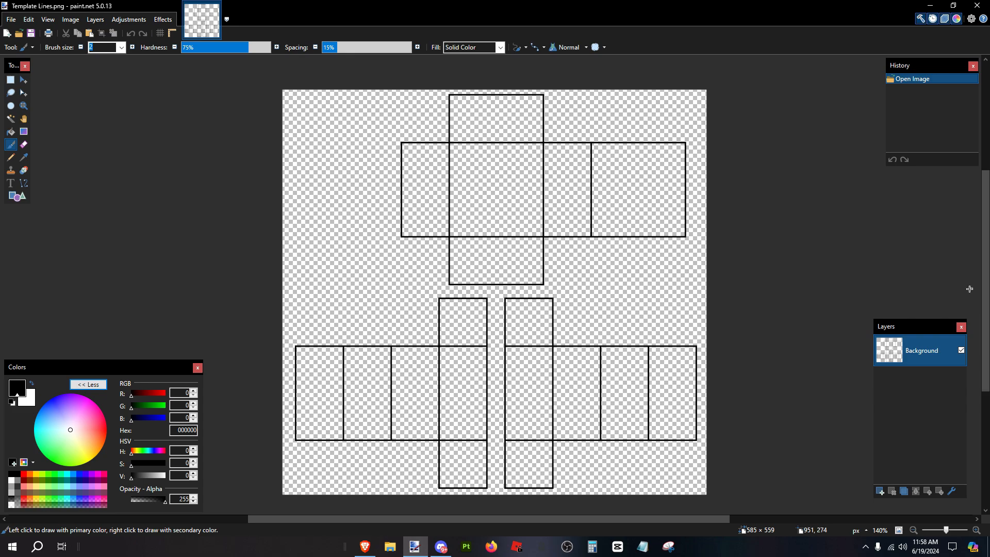
Switch to the browser and open the ANYGIVENDAY, Avengers metal poster and Slant skull pins in new tabs.
{"action": "scroll", "coordinate": [426, 171], "scroll_direction": "down", "scroll_amount": 3}
{"action": "scroll", "coordinate": [361, 232], "scroll_direction": "up", "scroll_amount": 2}
{"action": "scroll", "coordinate": [306, 275], "scroll_direction": "up", "scroll_amount": 2}
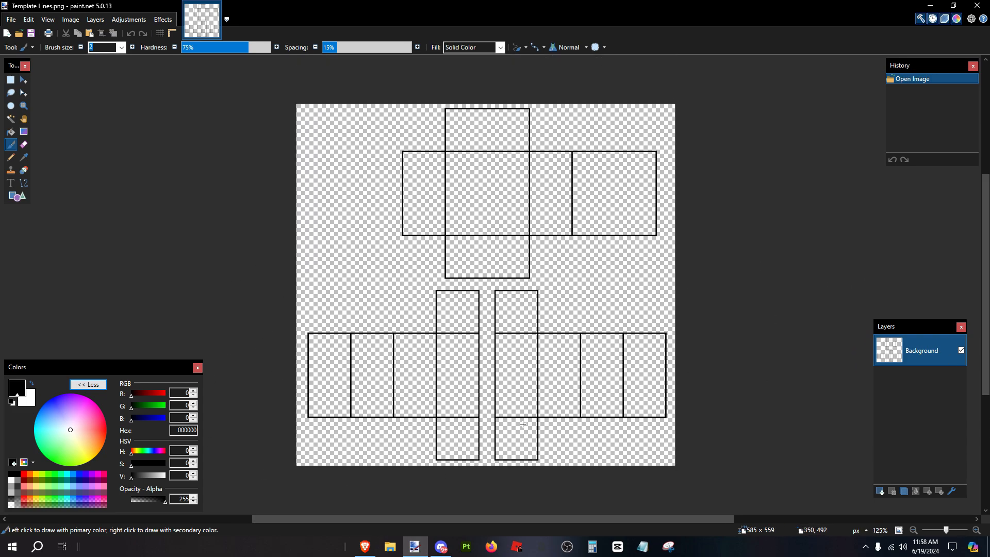
{"action": "left_click", "coordinate": [364, 546]}
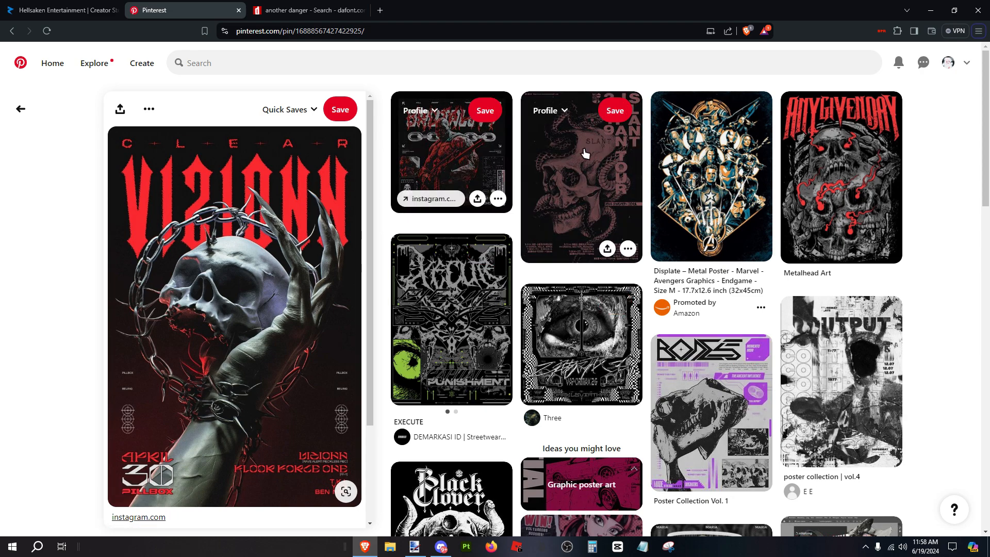
{"action": "right_click", "coordinate": [846, 153]}
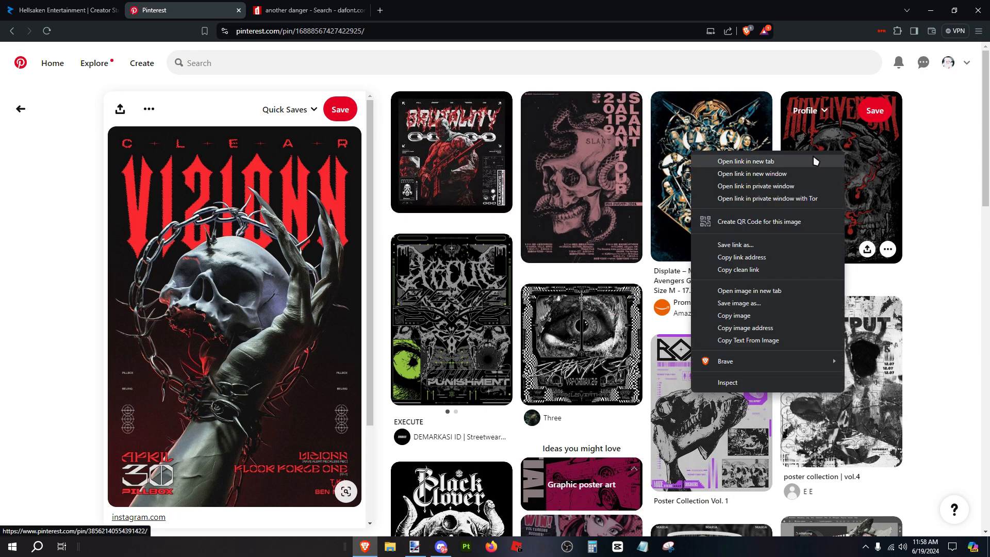
{"action": "left_click", "coordinate": [835, 162]}
{"action": "right_click", "coordinate": [716, 161]}
{"action": "left_click", "coordinate": [718, 174]}
{"action": "right_click", "coordinate": [586, 180]}
{"action": "left_click", "coordinate": [603, 190]}
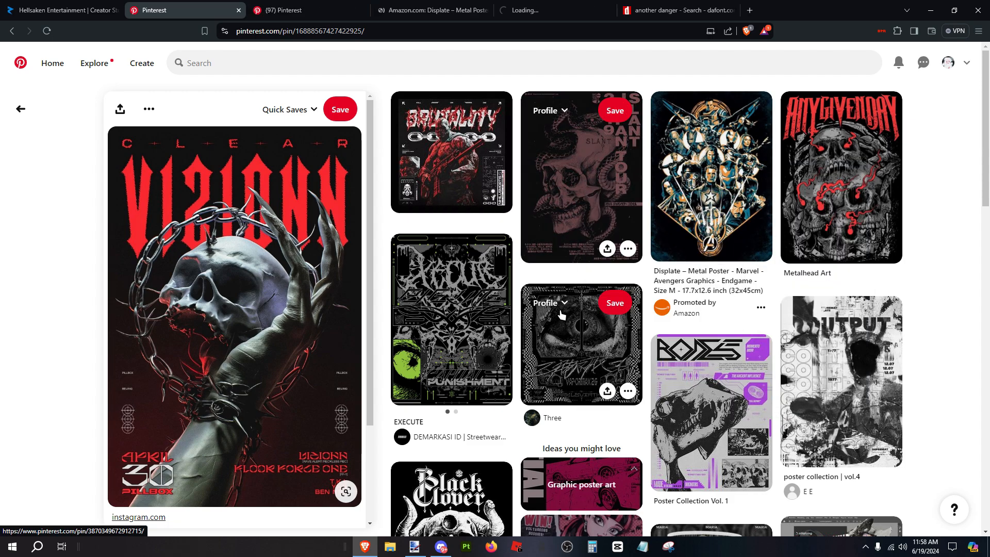
Open the VIZIONN skull poster image in its own tab and copy the image.
{"action": "right_click", "coordinate": [563, 320]}
{"action": "left_click", "coordinate": [619, 462]}
{"action": "right_click", "coordinate": [409, 369]}
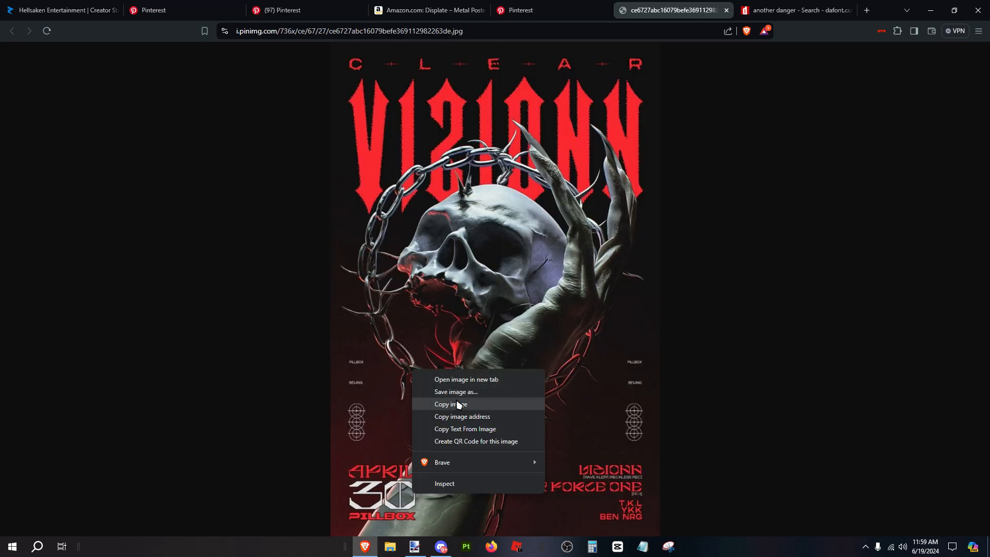
{"action": "left_click", "coordinate": [457, 402]}
Switch to paint.net, add a new layer to the template and move it below the Background layer.
{"action": "left_click", "coordinate": [415, 547]}
{"action": "left_click", "coordinate": [880, 491]}
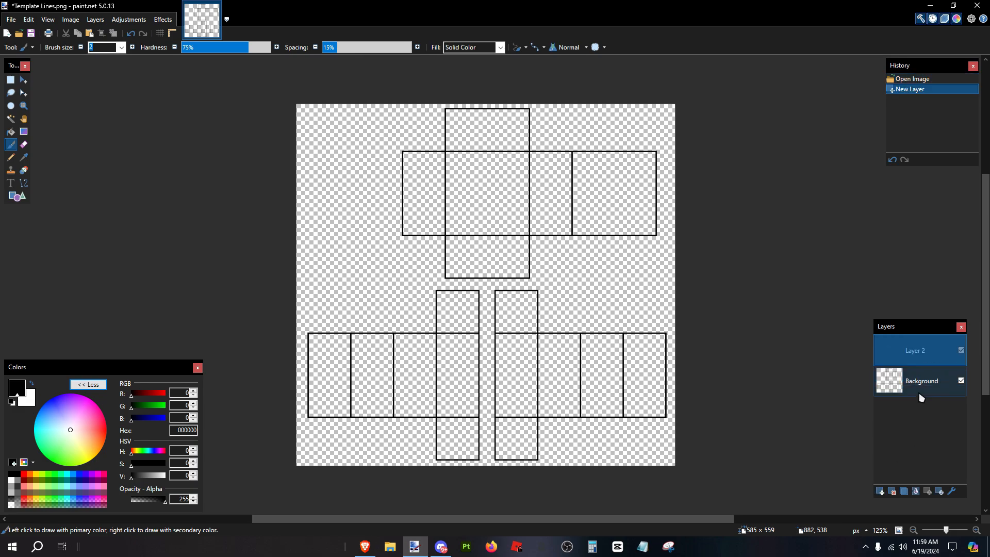
{"action": "left_click_drag", "start_coordinate": [920, 350], "coordinate": [944, 412]}
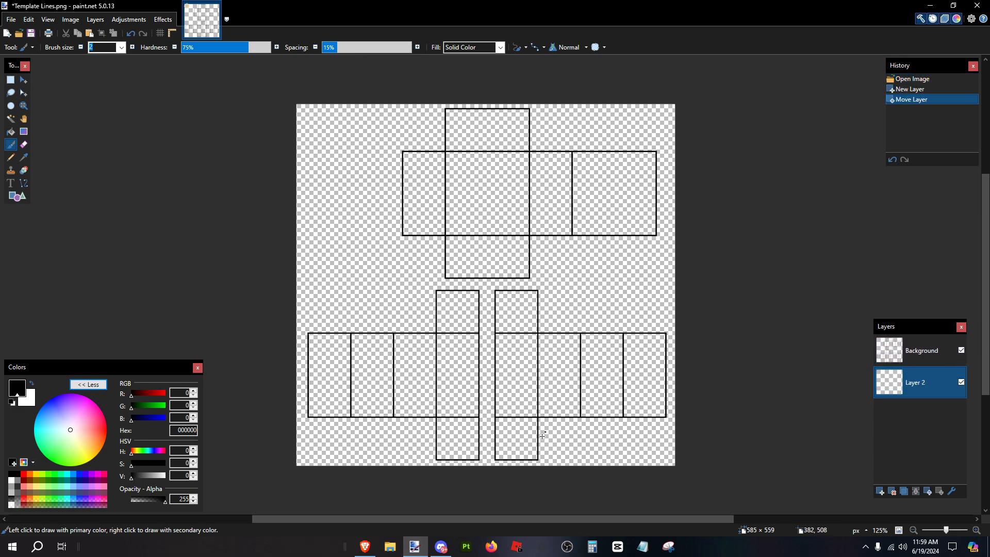
Switch to the browser and look through the poster pins and their related suggestions on Pinterest, ending on the VIZIONN poster image.
{"action": "key", "text": "alt+Tab"}
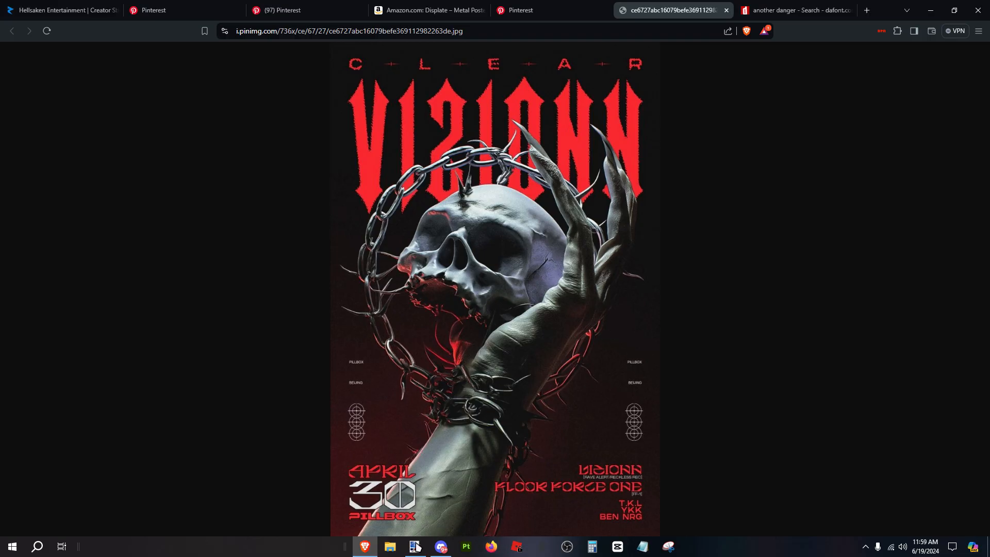
{"action": "left_click", "coordinate": [775, 386]}
{"action": "scroll", "coordinate": [775, 385], "scroll_direction": "down", "scroll_amount": 5}
{"action": "scroll", "coordinate": [845, 289], "scroll_direction": "up", "scroll_amount": 7}
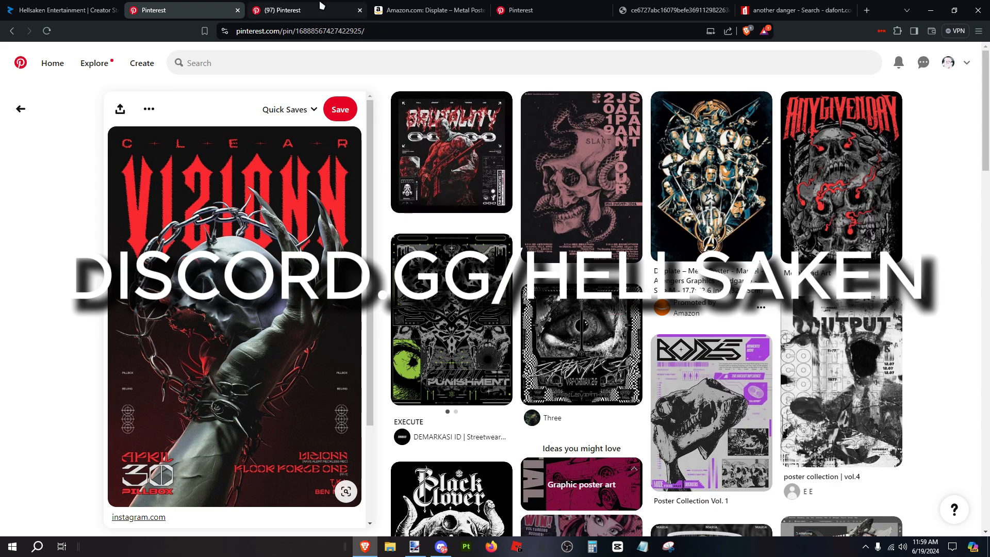
{"action": "key", "text": "ctrl+Tab"}
{"action": "scroll", "coordinate": [495, 304], "scroll_direction": "down", "scroll_amount": 6}
{"action": "scroll", "coordinate": [597, 353], "scroll_direction": "up", "scroll_amount": 8}
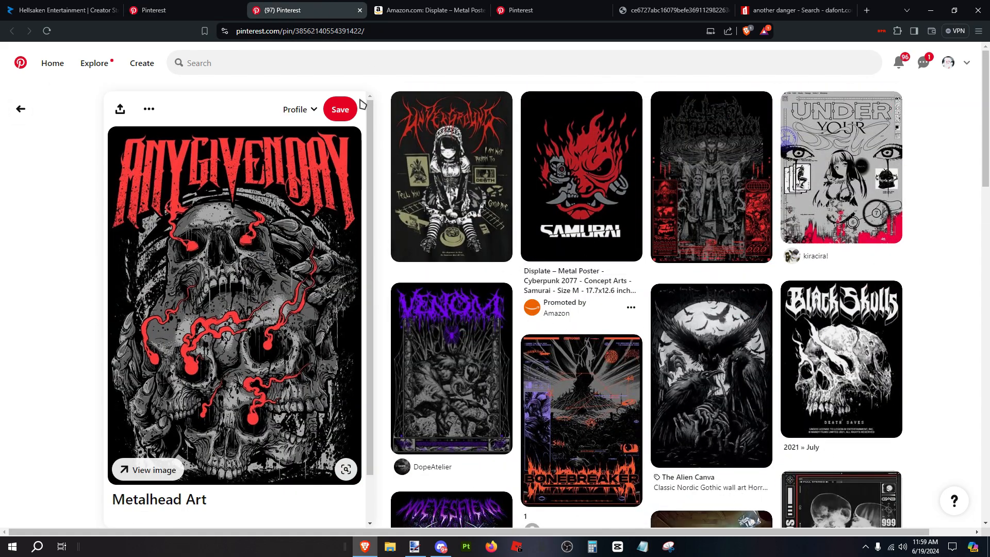
{"action": "right_click", "coordinate": [238, 222]}
{"action": "left_click", "coordinate": [670, 10]}
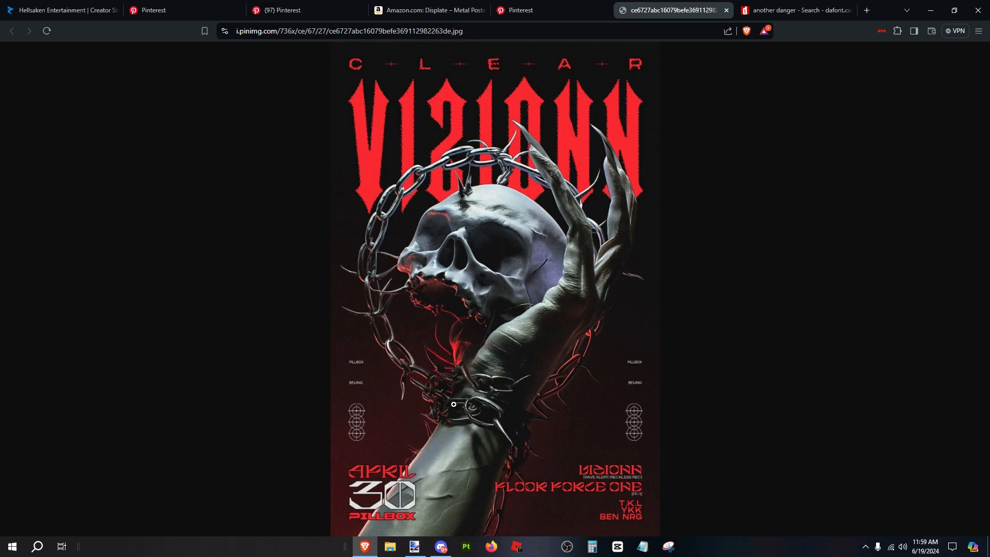
Return to paint.net, add a new layer and place it beneath the Background layer holding the template lines.
{"action": "key", "text": "alt+Tab"}
{"action": "left_click", "coordinate": [880, 491]}
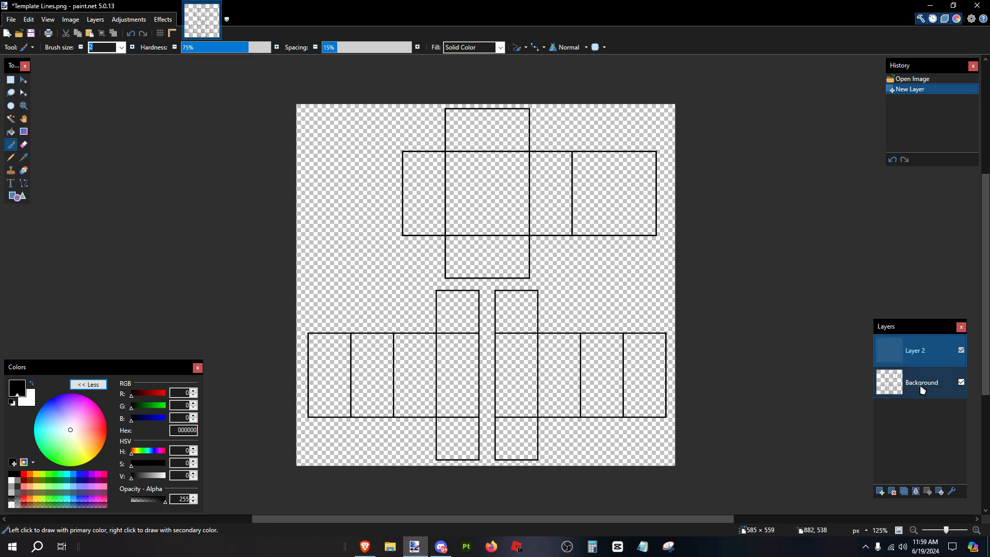
{"action": "left_click_drag", "start_coordinate": [922, 356], "coordinate": [939, 427]}
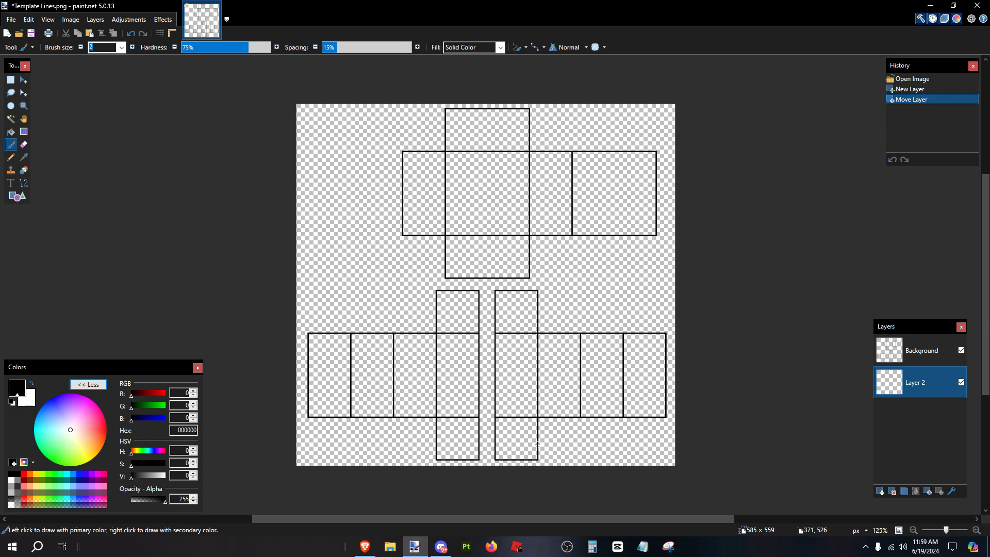
Check the template posted in Discord's video-files channel, view the poster in the browser and return to paint.net.
{"action": "key", "text": "alt+Tab"}
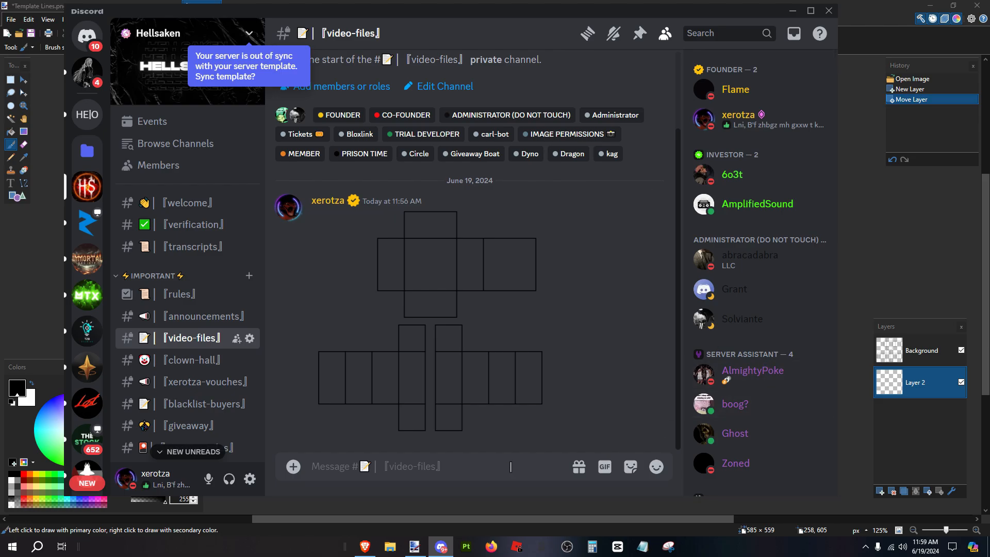
{"action": "key", "text": "alt+Tab"}
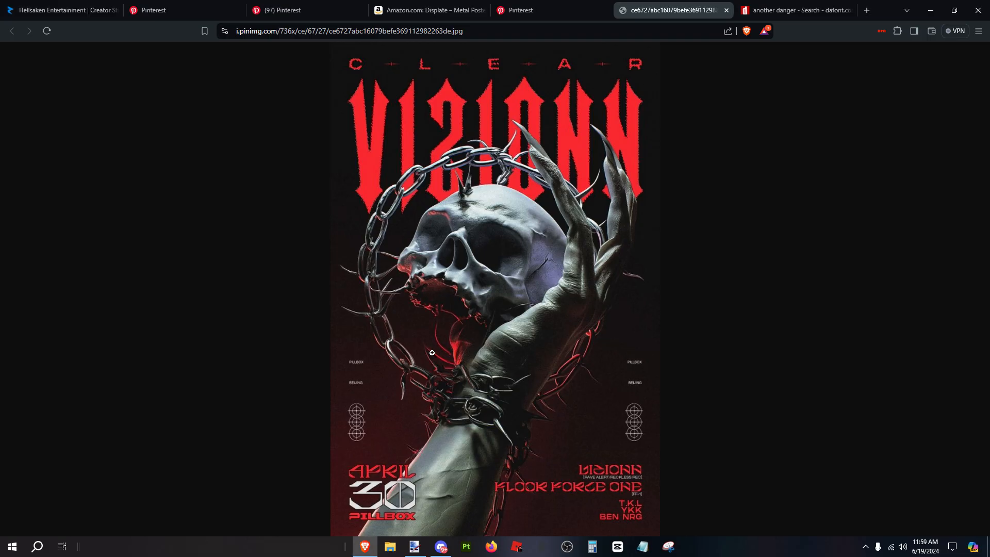
{"action": "left_click", "coordinate": [415, 547]}
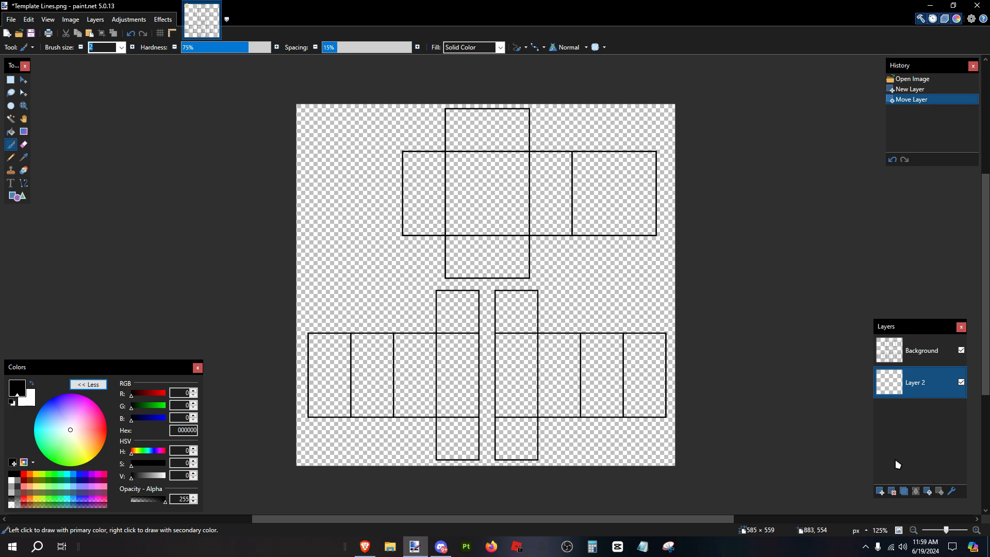
Paste the copied VIZIONN poster into Layer 2, keeping the canvas size.
{"action": "key", "text": "ctrl+v"}
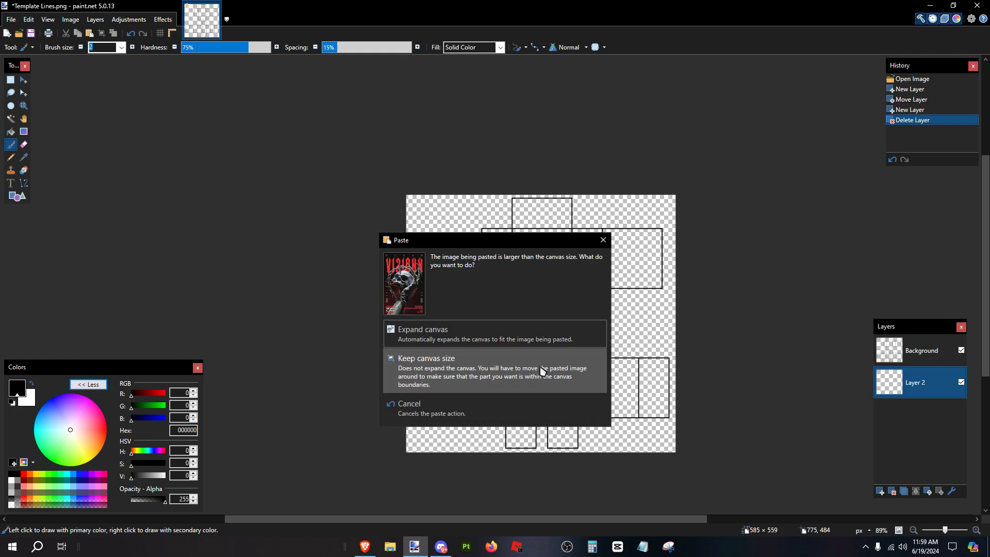
{"action": "left_click", "coordinate": [539, 365]}
{"action": "scroll", "coordinate": [693, 444], "scroll_direction": "down", "scroll_amount": 2}
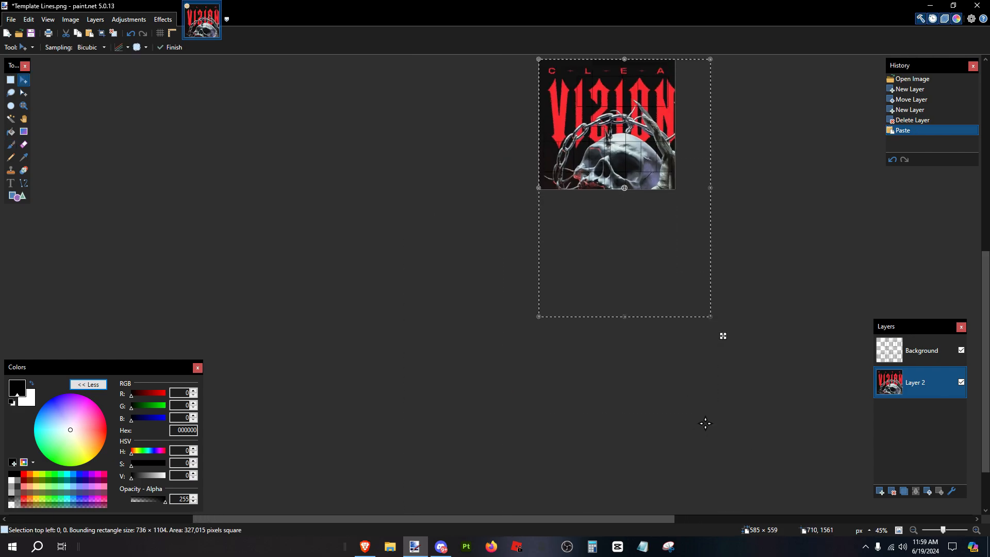
Scale the pasted poster down to the canvas width, reduce its height to cover the canvas, and deselect it.
{"action": "scroll", "coordinate": [702, 426], "scroll_direction": "up", "scroll_amount": 3}
{"action": "left_click_drag", "start_coordinate": [698, 429], "coordinate": [674, 409]}
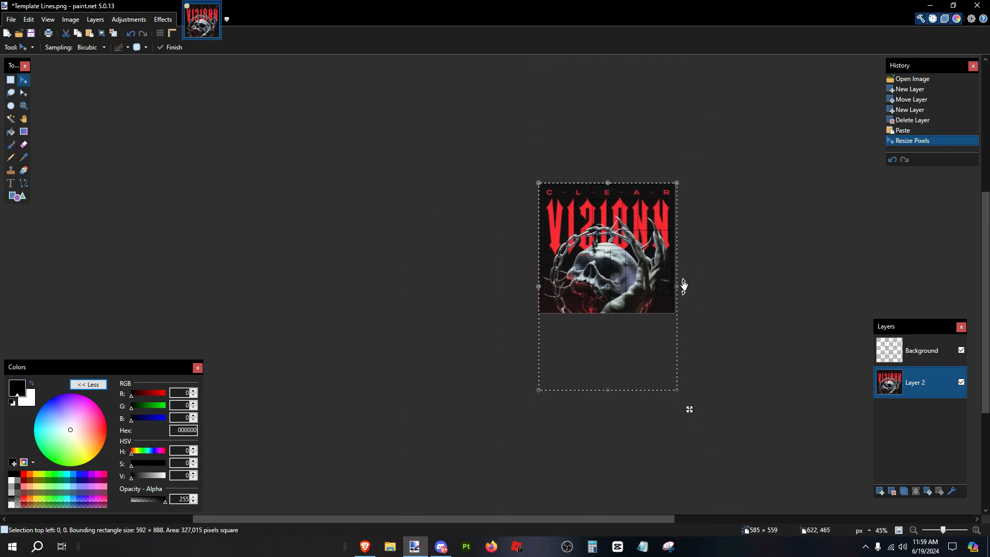
{"action": "scroll", "coordinate": [685, 285], "scroll_direction": "up", "scroll_amount": 6}
{"action": "left_click_drag", "start_coordinate": [555, 491], "coordinate": [594, 392]}
{"action": "scroll", "coordinate": [613, 121], "scroll_direction": "up", "scroll_amount": 1}
{"action": "key", "text": "ctrl+d"}
Select all the torso panels of the template on the Background layer with the Magic Wand.
{"action": "left_click", "coordinate": [10, 118]}
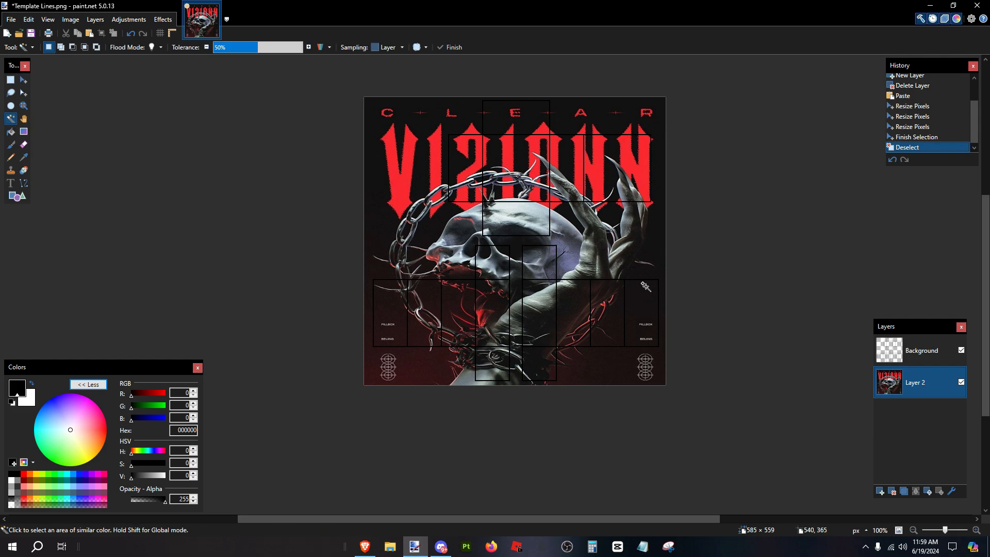
{"action": "scroll", "coordinate": [671, 313], "scroll_direction": "up", "scroll_amount": 1}
{"action": "left_click", "coordinate": [921, 350]}
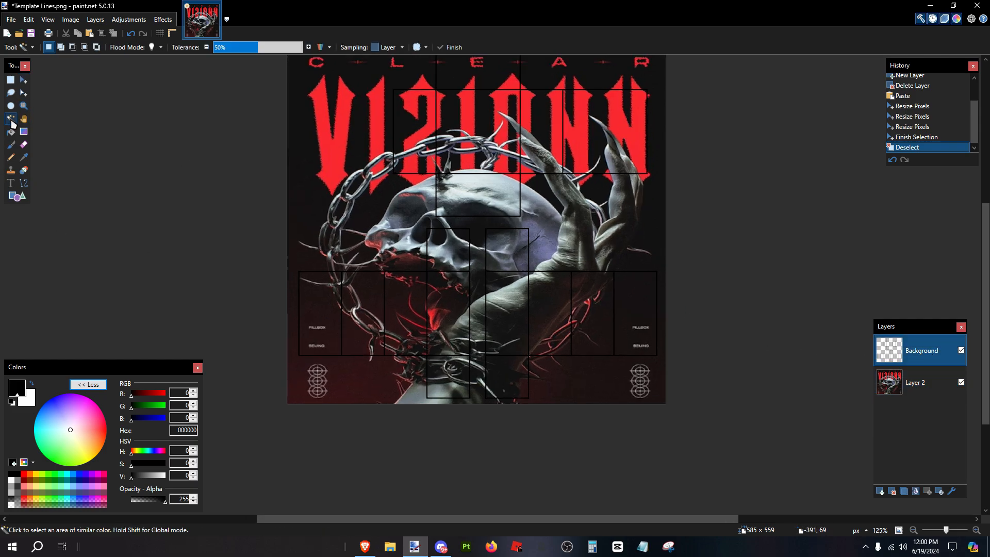
{"action": "left_click", "coordinate": [920, 21]}
{"action": "scroll", "coordinate": [563, 345], "scroll_direction": "up", "scroll_amount": 3}
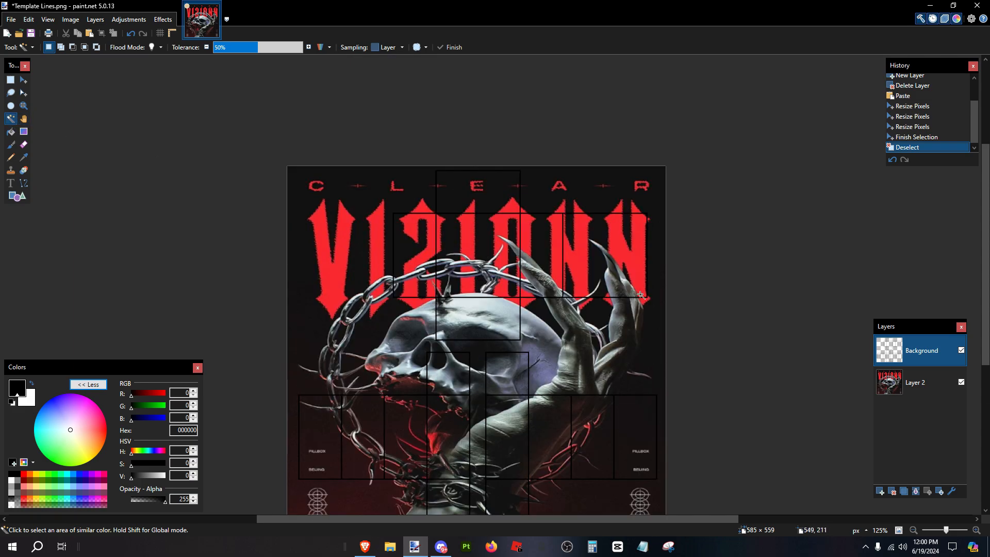
{"action": "left_click", "coordinate": [629, 247]}
{"action": "left_click", "coordinate": [539, 248], "text": "ctrl"}
{"action": "left_click", "coordinate": [477, 247], "text": "ctrl"}
{"action": "left_click", "coordinate": [470, 319], "text": "ctrl"}
{"action": "left_click", "coordinate": [421, 263], "text": "ctrl"}
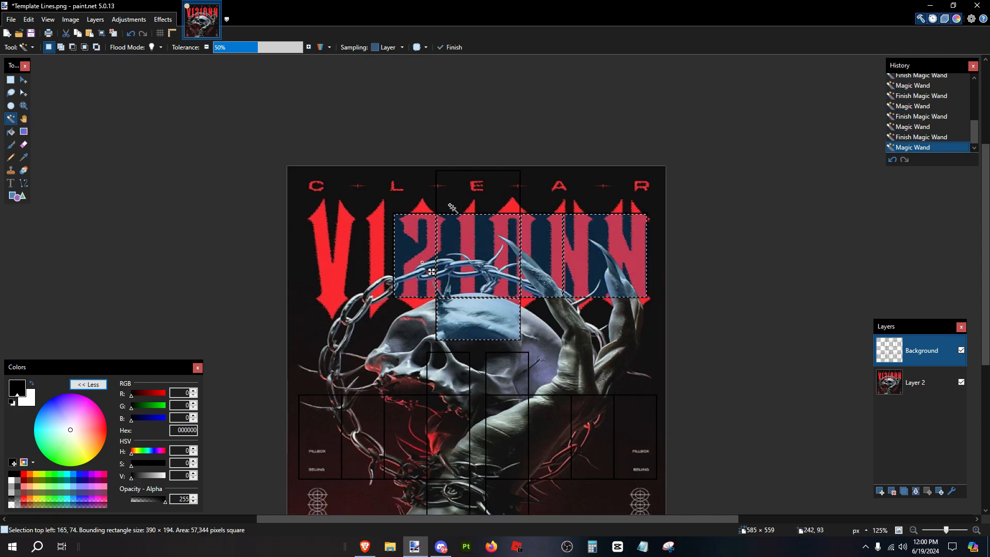
{"action": "left_click", "coordinate": [452, 207], "text": "ctrl"}
Add the sleeve panels in the lower half of the template to the Magic Wand selection.
{"action": "scroll", "coordinate": [464, 233], "scroll_direction": "down", "scroll_amount": 4}
{"action": "left_click", "coordinate": [509, 198], "text": "ctrl"}
{"action": "left_click", "coordinate": [503, 237], "text": "ctrl"}
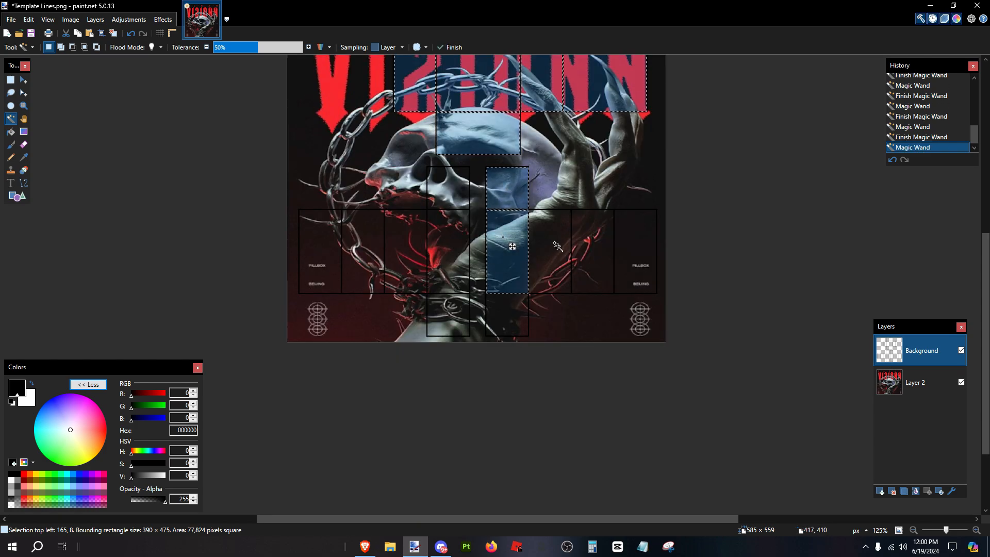
{"action": "left_click", "coordinate": [557, 246], "text": "ctrl"}
Erase the selected template panels from the poster on Layer 2.
{"action": "scroll", "coordinate": [556, 246], "scroll_direction": "up", "scroll_amount": 3}
{"action": "left_click", "coordinate": [915, 382]}
{"action": "key", "text": "Delete"}
Activate the Text tool and browse its list of installed fonts.
{"action": "key", "text": "t"}
{"action": "left_click", "coordinate": [128, 46]}
{"action": "scroll", "coordinate": [164, 250], "scroll_direction": "down", "scroll_amount": 5}
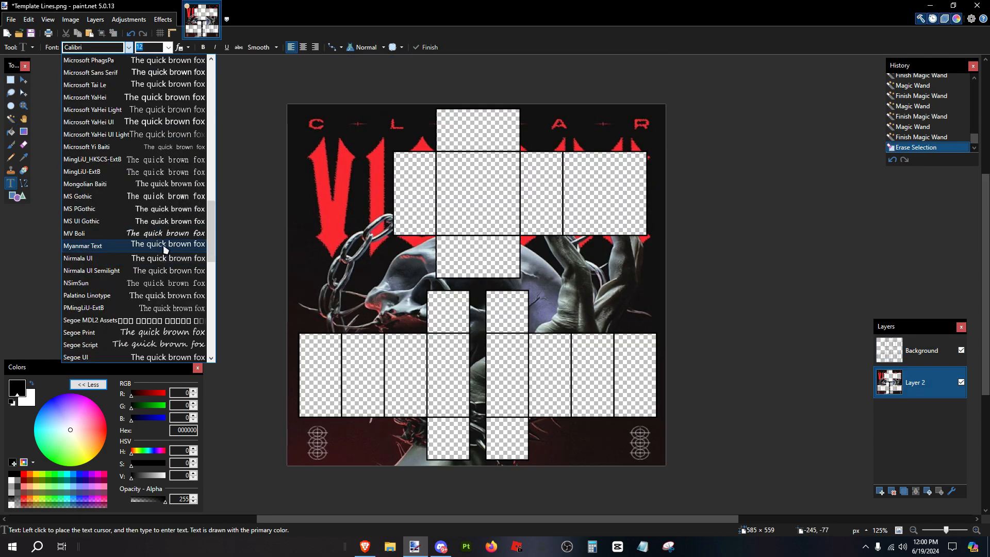
{"action": "scroll", "coordinate": [170, 242], "scroll_direction": "up", "scroll_amount": 3}
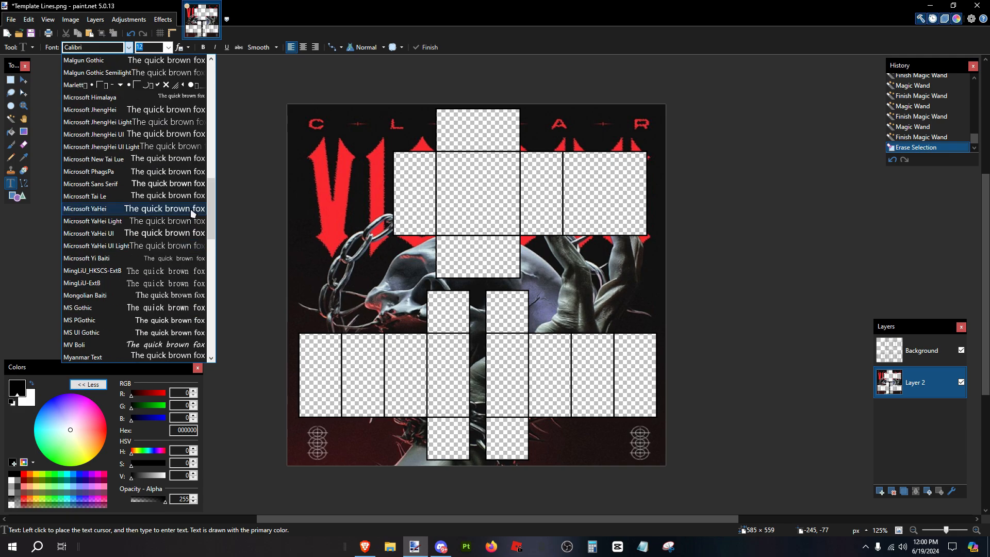
{"action": "scroll", "coordinate": [192, 212], "scroll_direction": "up", "scroll_amount": 15}
{"action": "key", "text": "Escape"}
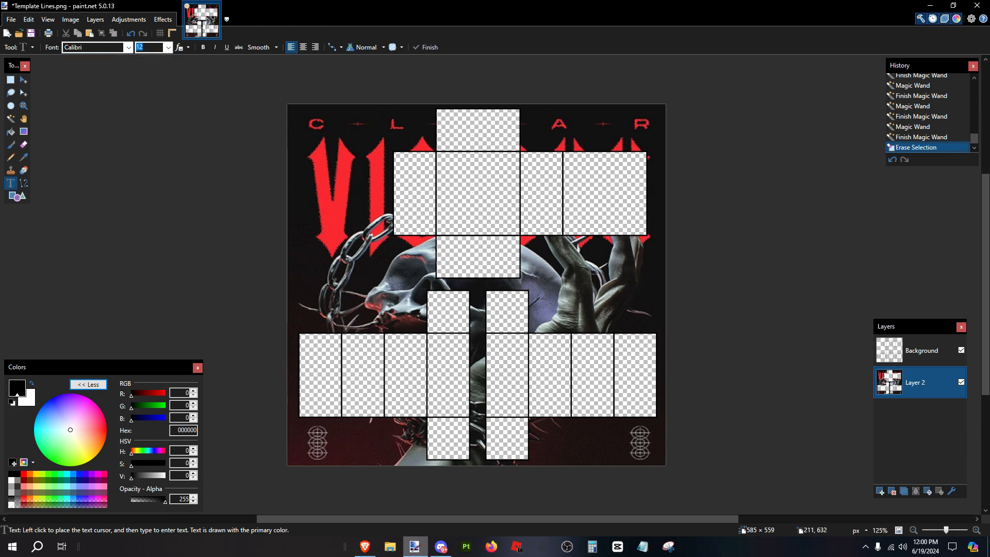
Look at the Another Danger font on dafont.com in the browser and return to paint.net.
{"action": "key", "text": "alt+Tab"}
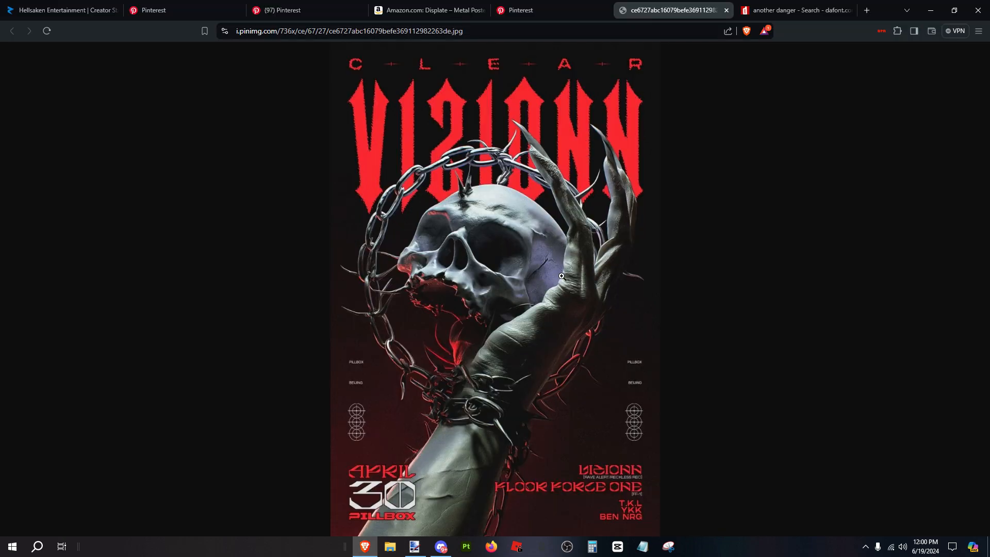
{"action": "left_click", "coordinate": [820, 9]}
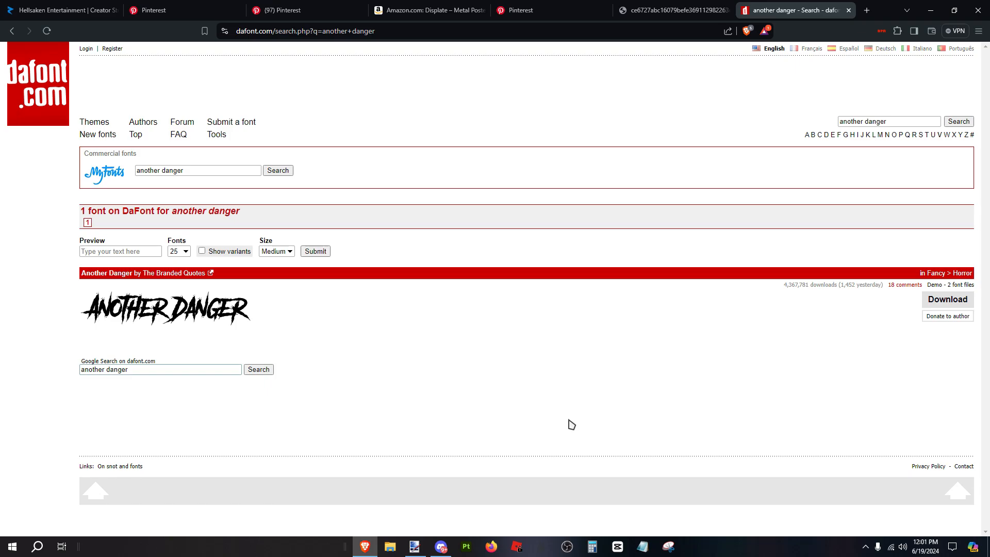
{"action": "left_click", "coordinate": [417, 545]}
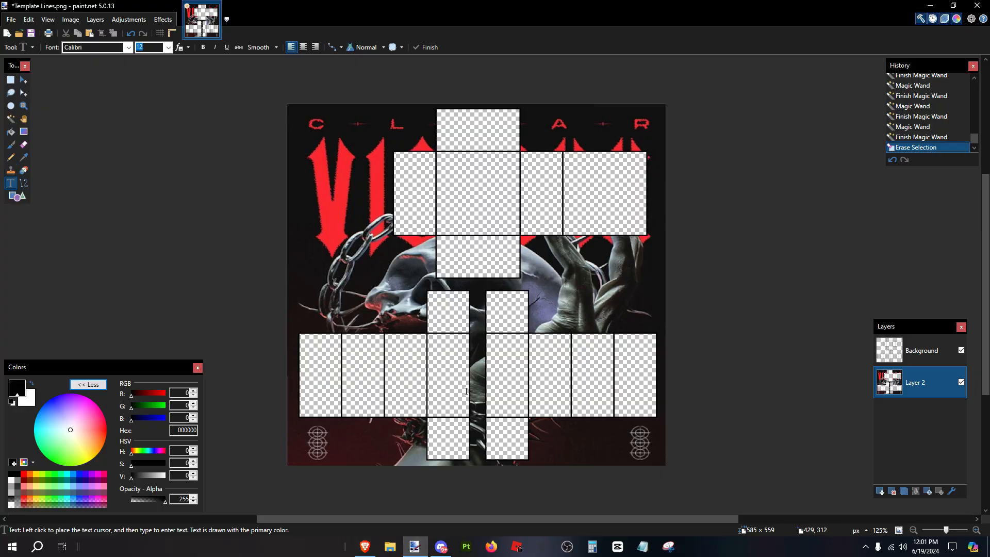
{"action": "left_click", "coordinate": [128, 47]}
{"action": "scroll", "coordinate": [135, 103], "scroll_direction": "up", "scroll_amount": 5}
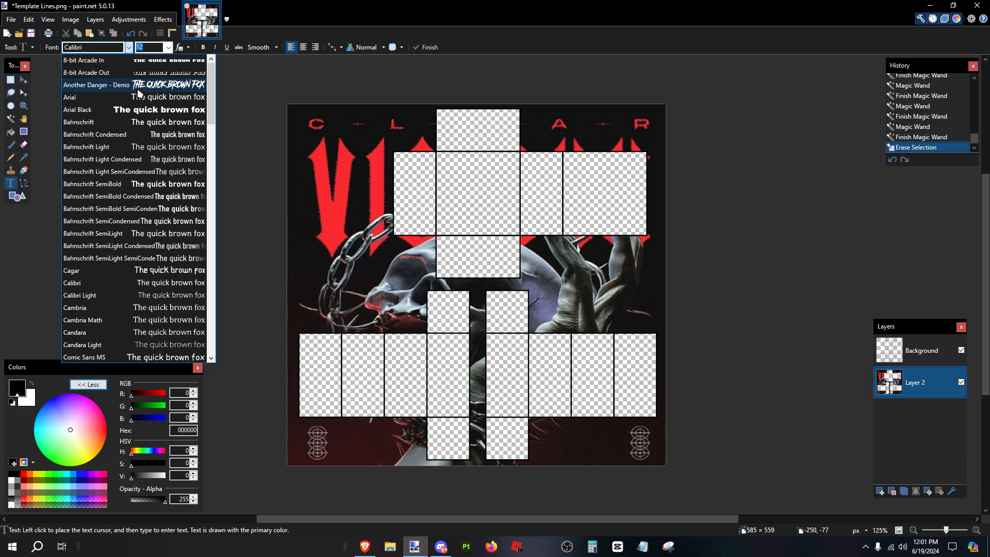
{"action": "left_click", "coordinate": [138, 88]}
{"action": "left_click", "coordinate": [880, 490]}
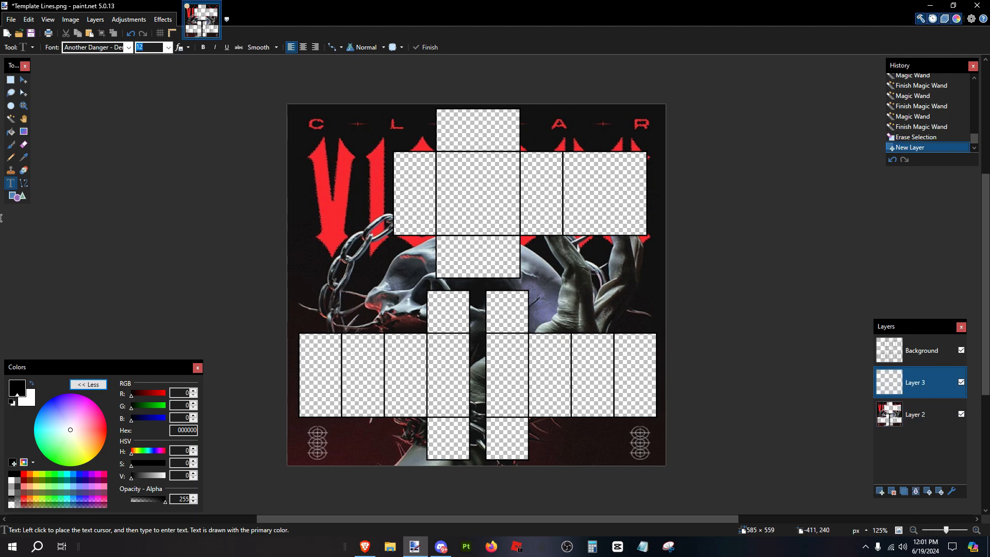
{"action": "key", "text": "ctrl+z"}
Set the text font to Another Danger - Demo and add a new layer above Layer 2.
{"action": "left_click", "coordinate": [129, 50]}
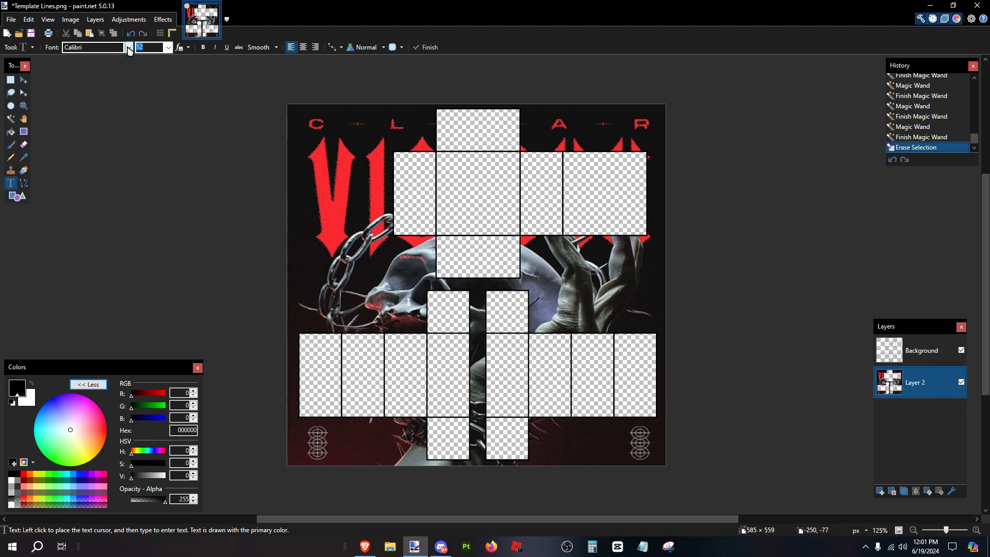
{"action": "left_click", "coordinate": [128, 47]}
{"action": "scroll", "coordinate": [135, 103], "scroll_direction": "up", "scroll_amount": 3}
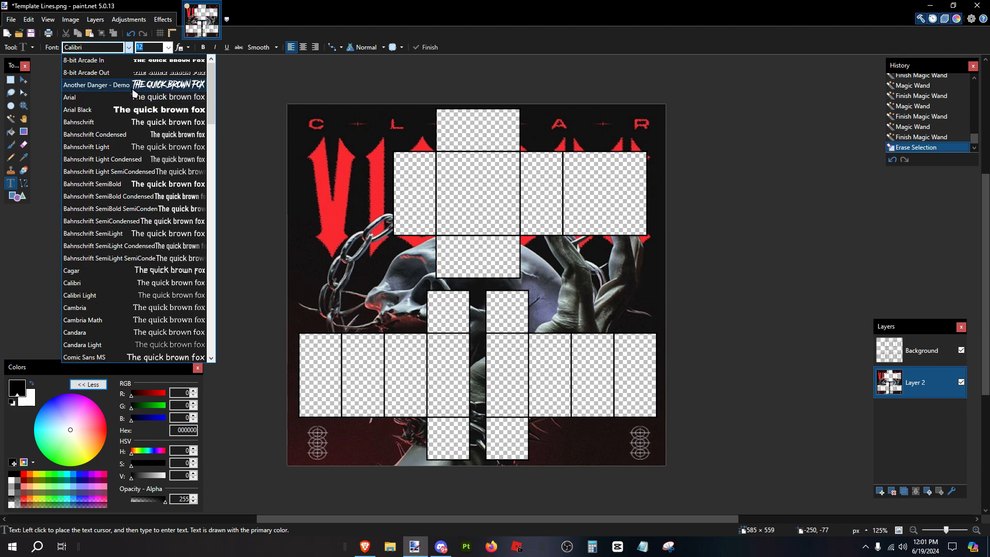
{"action": "left_click", "coordinate": [133, 88]}
{"action": "key", "text": "ctrl+shift+n"}
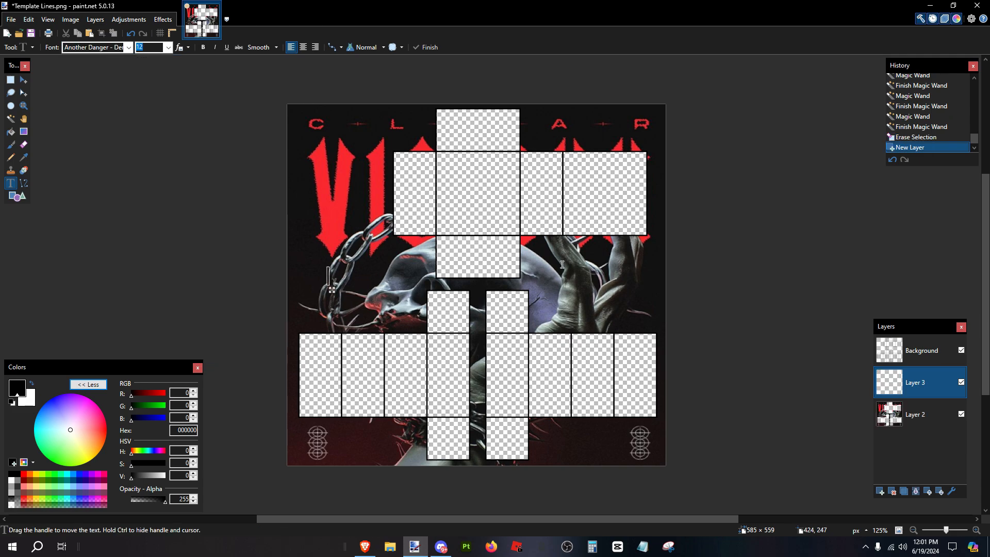
Enter the credit text "MADE BY SLAUGHTERFARM", color it white, and move it to the poster's upper-left corner.
{"action": "type", "text": "MADE BY"}
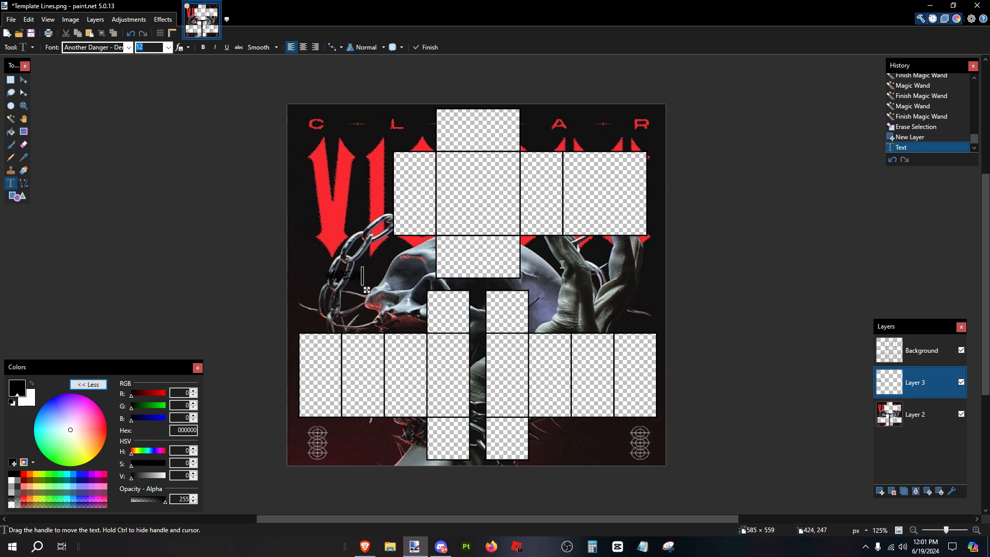
{"action": "type", "text": " SLAUGHTERFARM"}
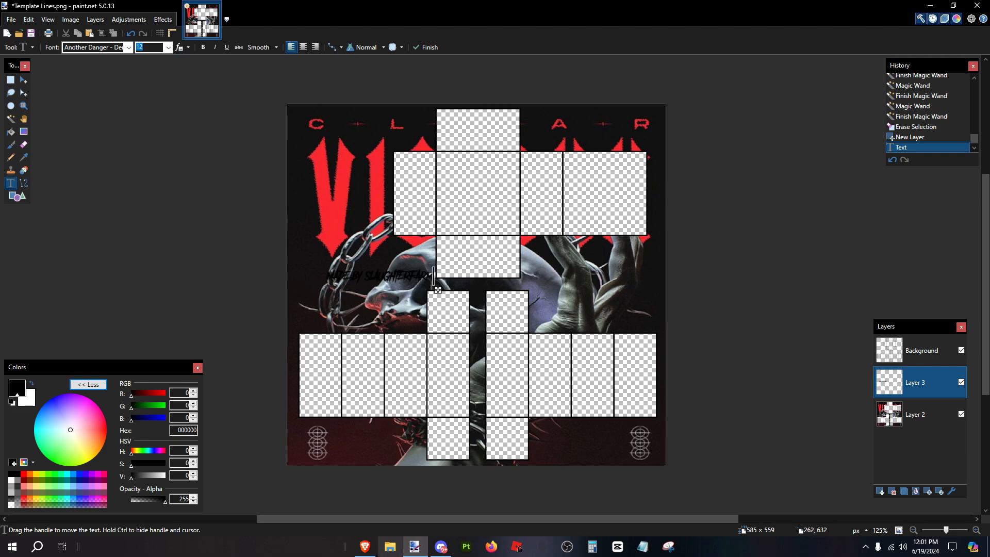
{"action": "left_click", "coordinate": [10, 480]}
{"action": "scroll", "coordinate": [456, 218], "scroll_direction": "up", "scroll_amount": 2}
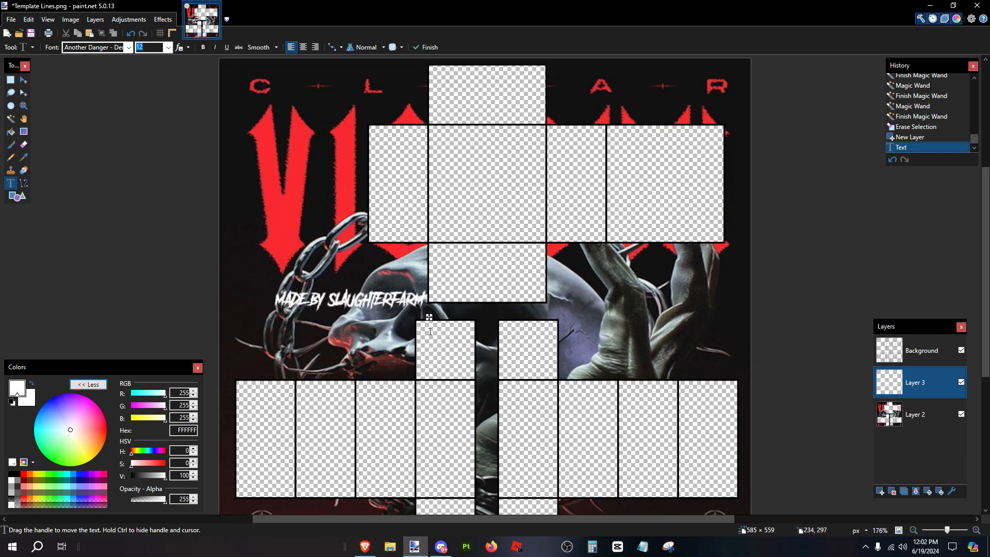
{"action": "scroll", "coordinate": [429, 221], "scroll_direction": "up", "scroll_amount": 3}
{"action": "left_click_drag", "start_coordinate": [430, 317], "coordinate": [382, 320]}
{"action": "scroll", "coordinate": [382, 320], "scroll_direction": "up", "scroll_amount": 2}
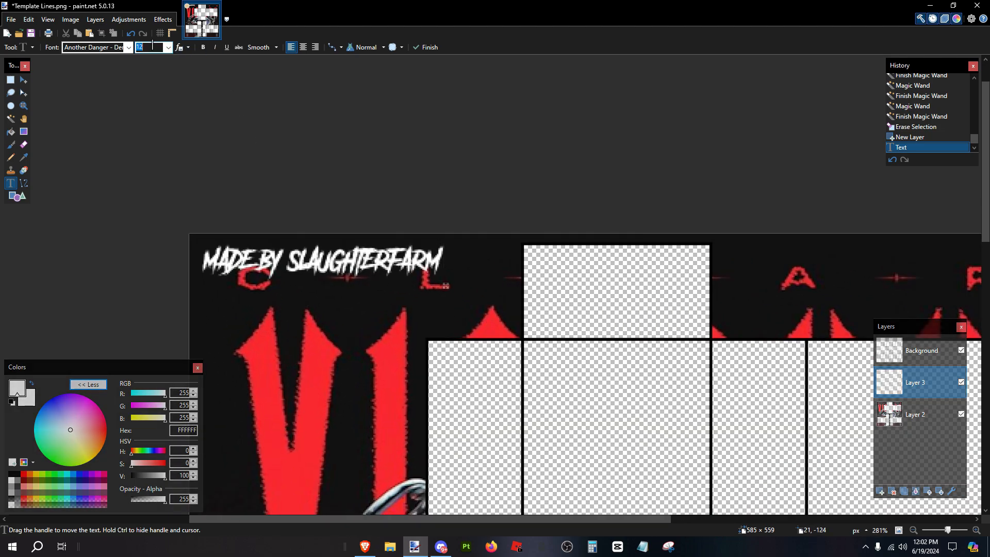
Set the credit text size to 17 and break it into two lines before SLAUGHTERFARM.
{"action": "type", "text": "15"}
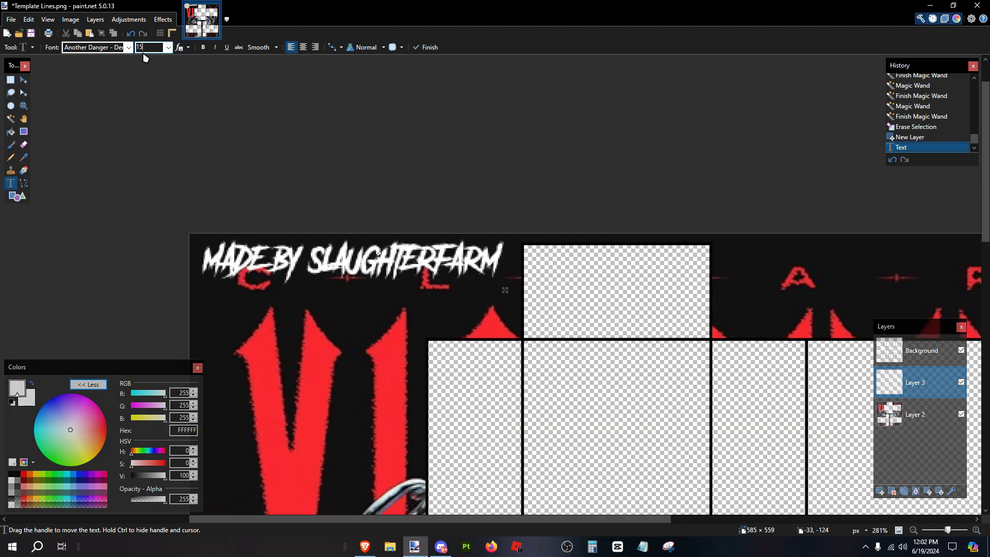
{"action": "type", "text": "17"}
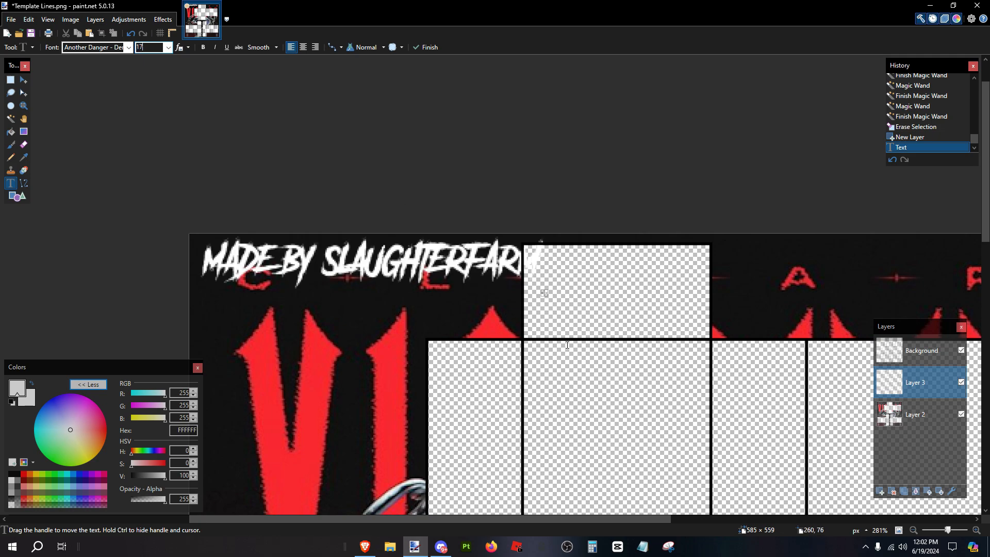
{"action": "left_click", "coordinate": [315, 259]}
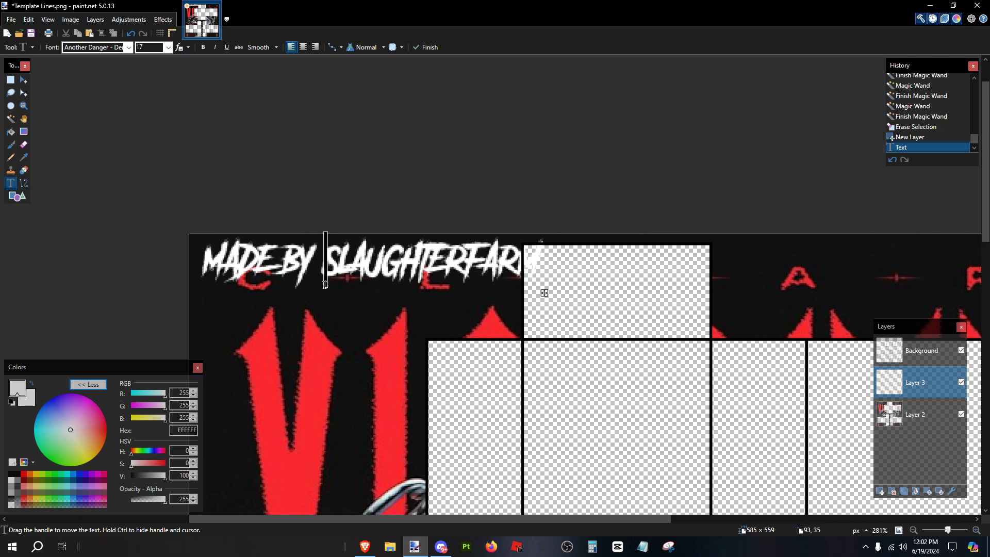
{"action": "key", "text": "Return"}
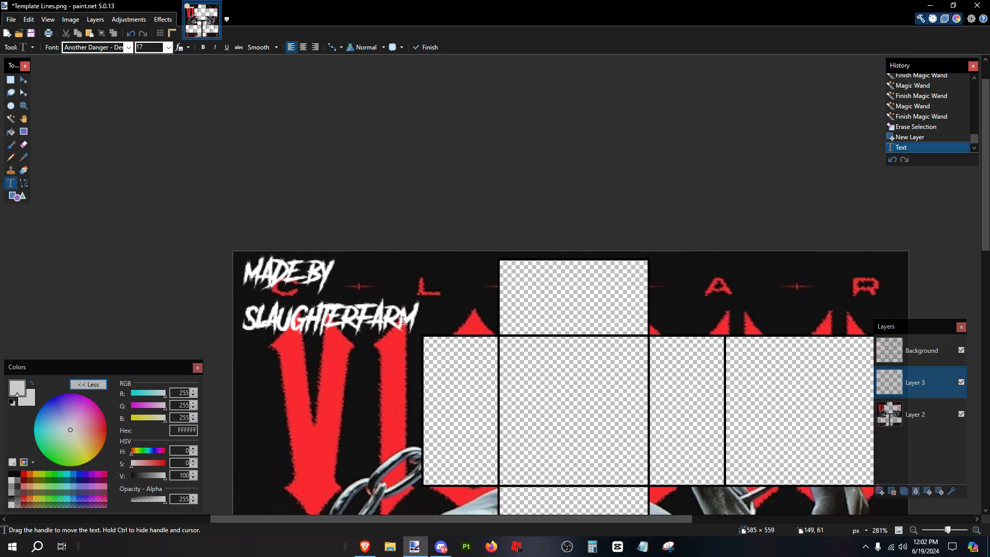
Fine-tune the position of the two-line credit text near the poster's upper-left corner.
{"action": "scroll", "coordinate": [403, 320], "scroll_direction": "down", "scroll_amount": 5}
{"action": "scroll", "coordinate": [347, 304], "scroll_direction": "up", "scroll_amount": 5}
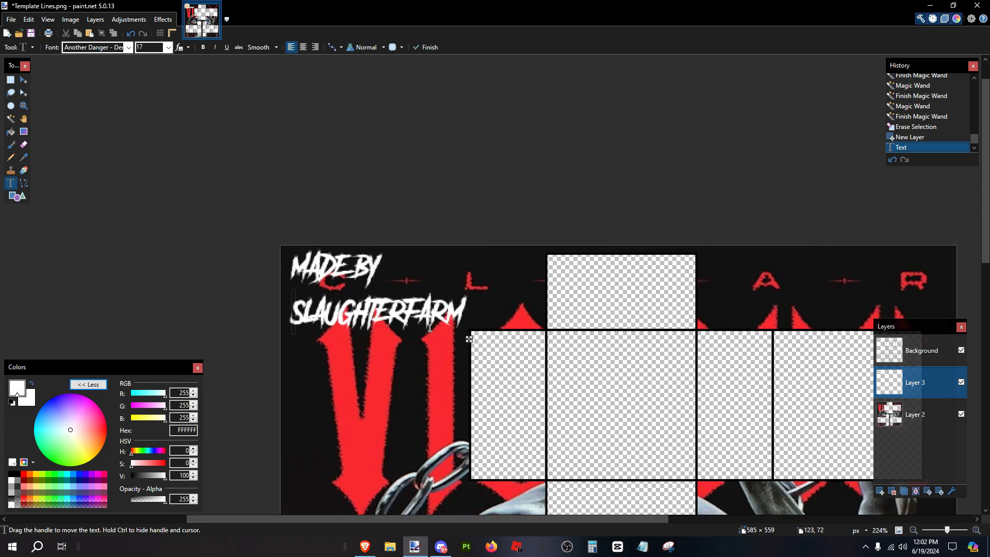
{"action": "scroll", "coordinate": [472, 350], "scroll_direction": "down", "scroll_amount": 4}
{"action": "left_click_drag", "start_coordinate": [477, 348], "coordinate": [470, 379]}
{"action": "scroll", "coordinate": [534, 340], "scroll_direction": "up", "scroll_amount": 5}
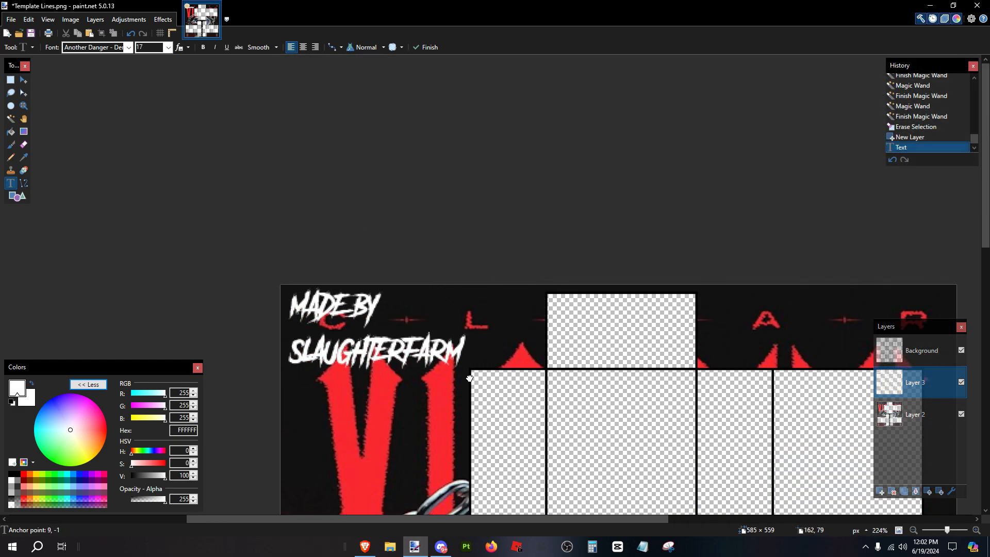
{"action": "scroll", "coordinate": [481, 381], "scroll_direction": "up", "scroll_amount": 2}
{"action": "scroll", "coordinate": [481, 381], "scroll_direction": "down", "scroll_amount": 2}
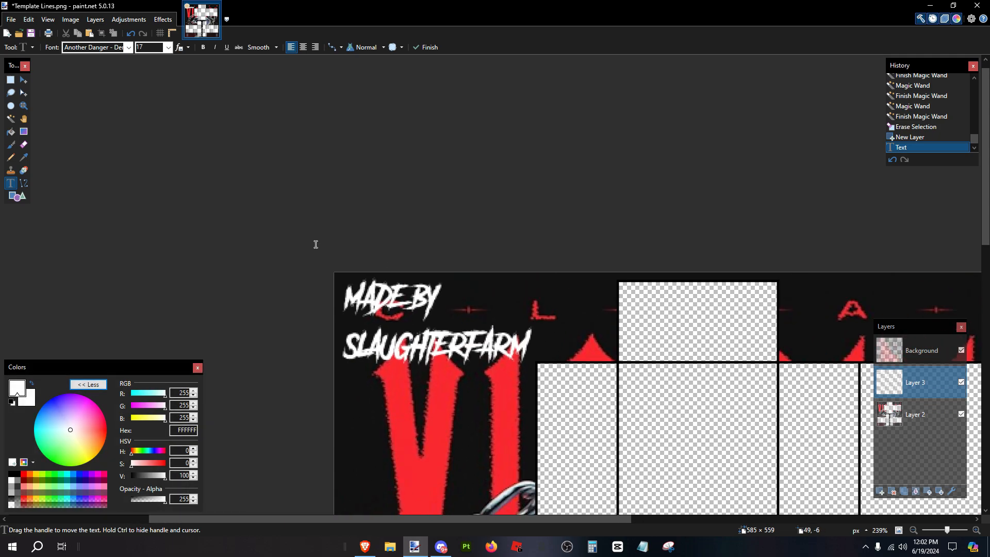
Copy a 200 × 84 px rectangle around the credit text and paste it onto a new layer placed below Layer 3.
{"action": "left_click", "coordinate": [11, 79]}
{"action": "left_click_drag", "start_coordinate": [338, 267], "coordinate": [581, 376]}
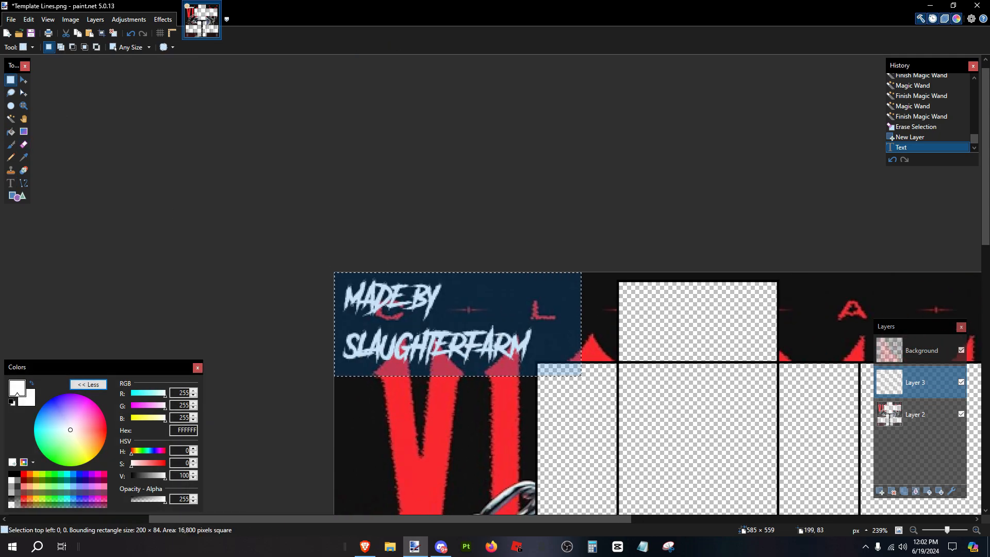
{"action": "left_click", "coordinate": [879, 493]}
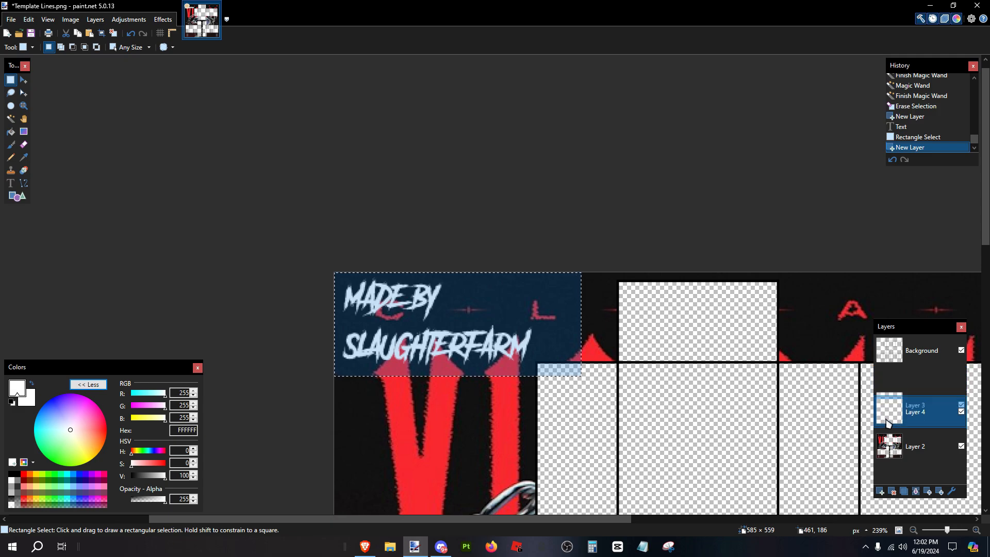
{"action": "left_click", "coordinate": [940, 491]}
{"action": "scroll", "coordinate": [455, 380], "scroll_direction": "up", "scroll_amount": 2}
{"action": "key", "text": "ctrl+v"}
{"action": "scroll", "coordinate": [423, 363], "scroll_direction": "up", "scroll_amount": 2}
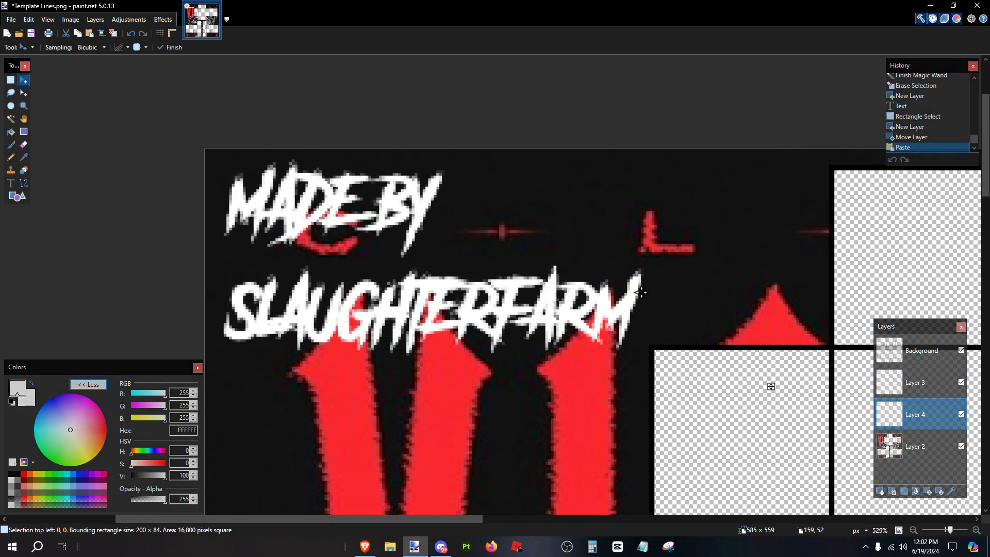
Offset the pasted credit text slightly down and right, invert its colors to form a black shadow, and deselect it.
{"action": "left_click_drag", "start_coordinate": [640, 293], "coordinate": [645, 300]}
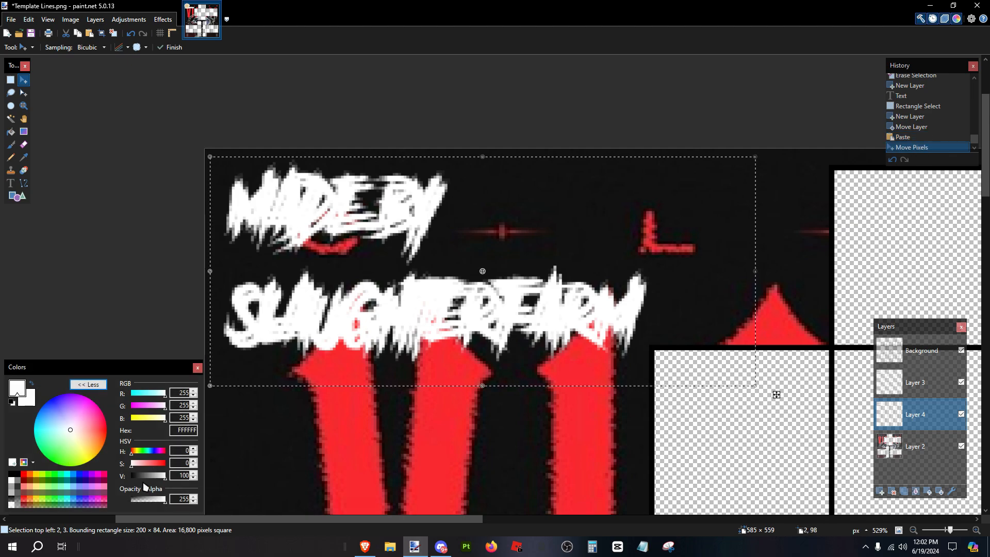
{"action": "left_click", "coordinate": [129, 19]}
{"action": "left_click", "coordinate": [143, 130]}
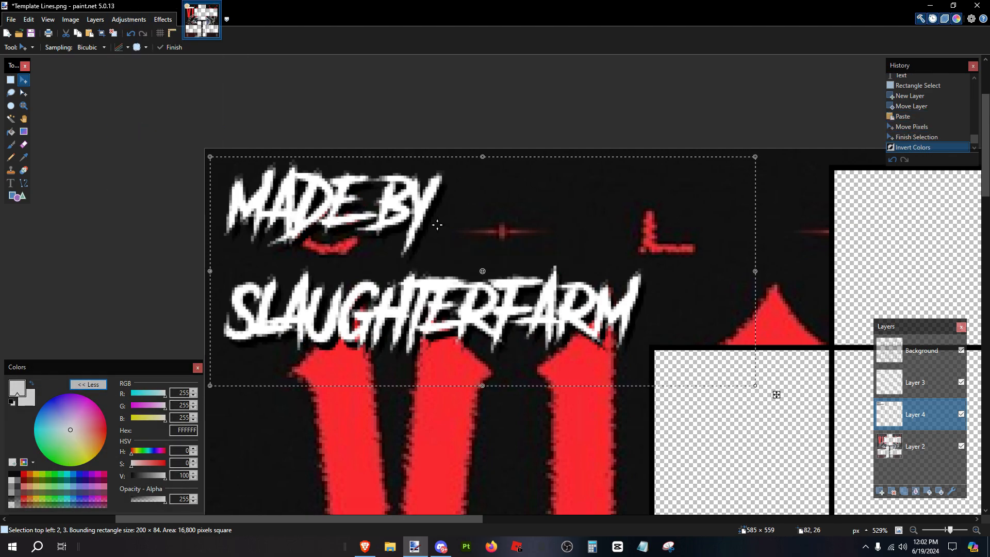
{"action": "left_click_drag", "start_coordinate": [553, 300], "coordinate": [554, 298]}
{"action": "scroll", "coordinate": [454, 340], "scroll_direction": "up", "scroll_amount": 5}
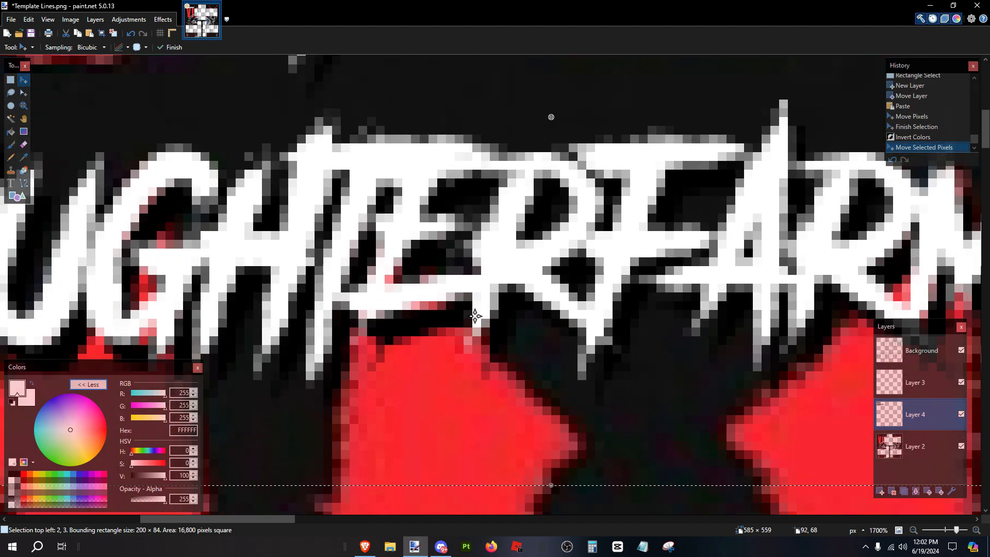
{"action": "key", "text": "ctrl+d"}
{"action": "scroll", "coordinate": [488, 295], "scroll_direction": "down", "scroll_amount": 5}
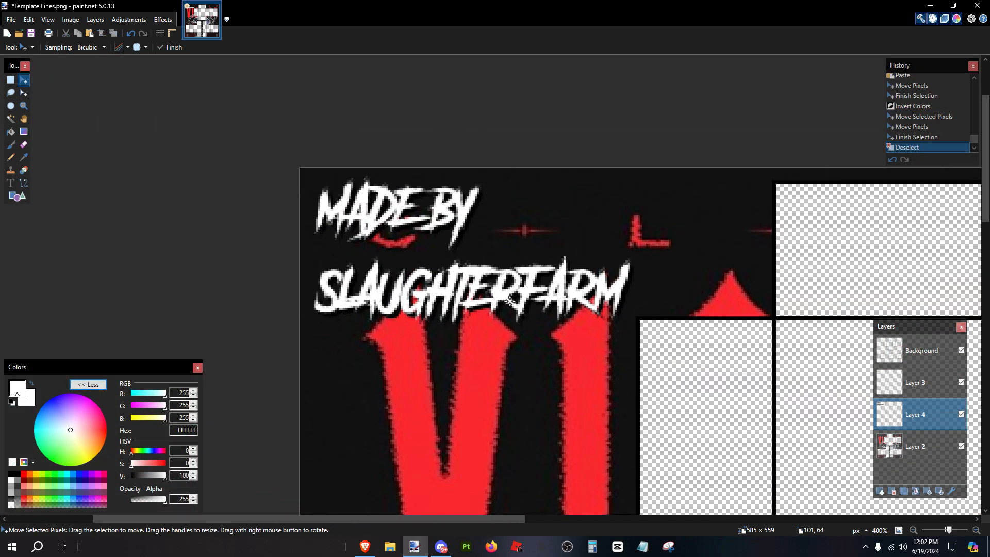
Select all of Layer 4, nudge the black credit shadow slightly down and right, and clear the selection.
{"action": "key", "text": "ctrl+a"}
{"action": "scroll", "coordinate": [522, 323], "scroll_direction": "up", "scroll_amount": 2}
{"action": "left_click_drag", "start_coordinate": [522, 322], "coordinate": [526, 330]}
{"action": "key", "text": "ctrl+d"}
{"action": "scroll", "coordinate": [525, 330], "scroll_direction": "down", "scroll_amount": 2}
{"action": "scroll", "coordinate": [526, 330], "scroll_direction": "down", "scroll_amount": 5}
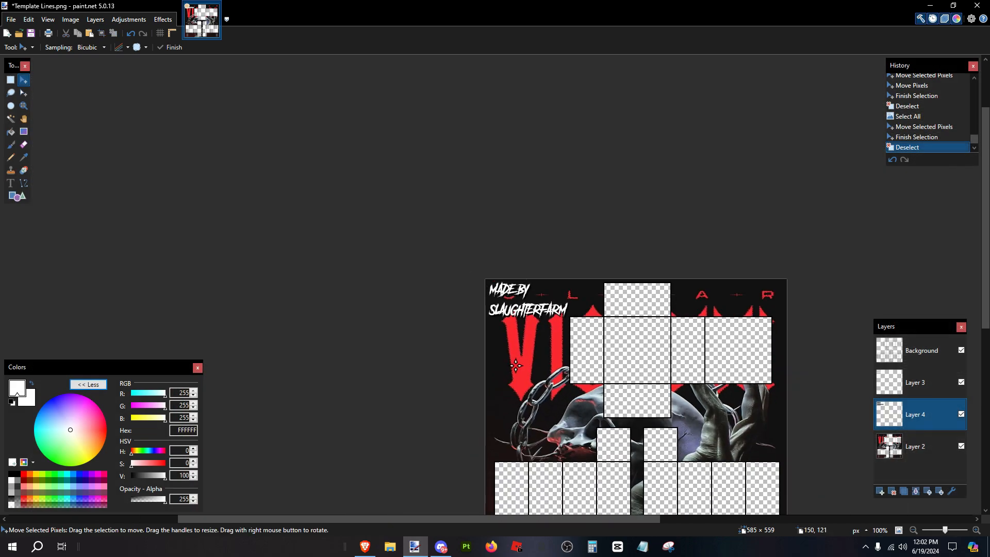
{"action": "scroll", "coordinate": [341, 178], "scroll_direction": "down", "scroll_amount": 4}
{"action": "scroll", "coordinate": [570, 327], "scroll_direction": "right", "scroll_amount": 2}
{"action": "scroll", "coordinate": [570, 327], "scroll_direction": "up", "scroll_amount": 4}
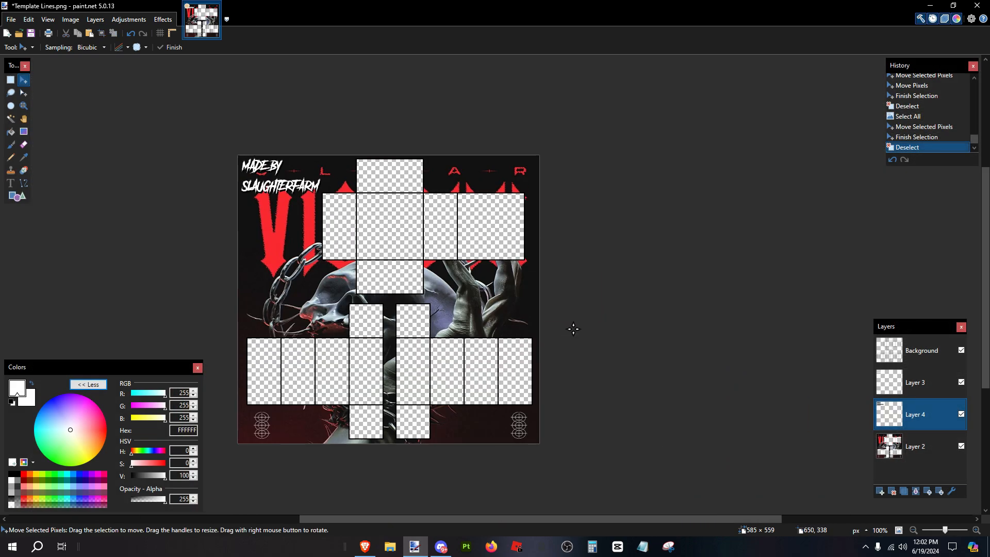
On Layer 3, write the two-line white text "DO NOT COPY OR I / WILL FILE A DMCA" below the upper template's right-hand panels.
{"action": "left_click", "coordinate": [10, 183]}
{"action": "scroll", "coordinate": [825, 482], "scroll_direction": "up", "scroll_amount": 3}
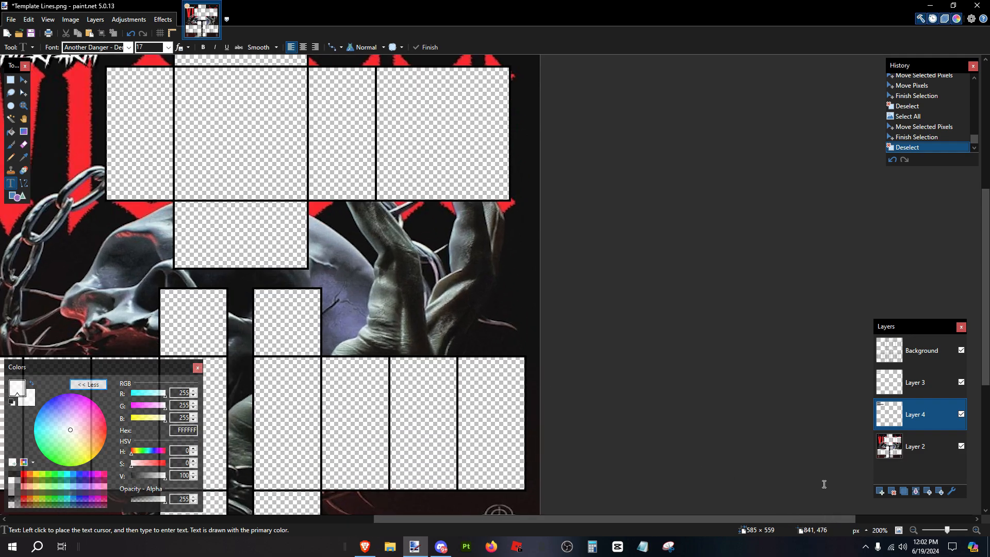
{"action": "scroll", "coordinate": [690, 421], "scroll_direction": "up", "scroll_amount": 1}
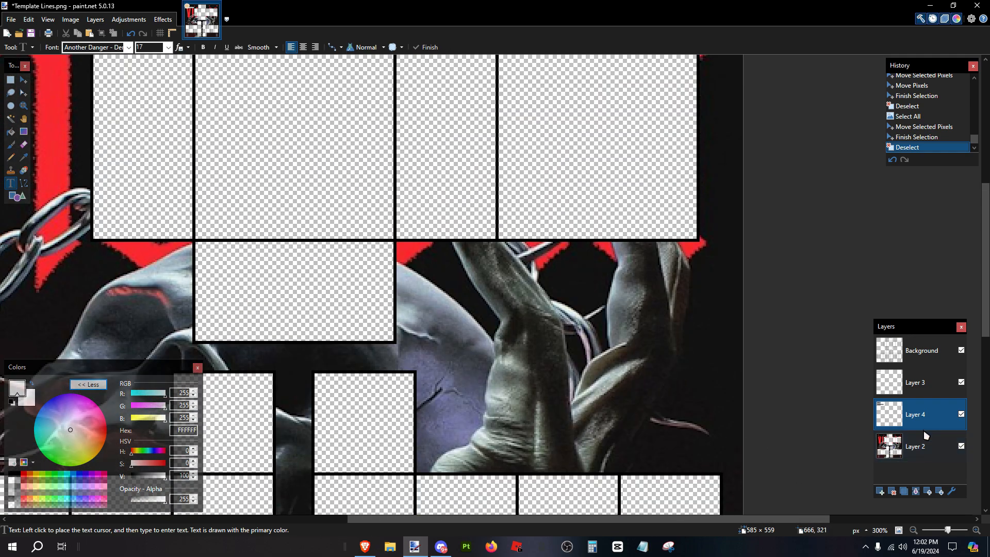
{"action": "left_click", "coordinate": [907, 384]}
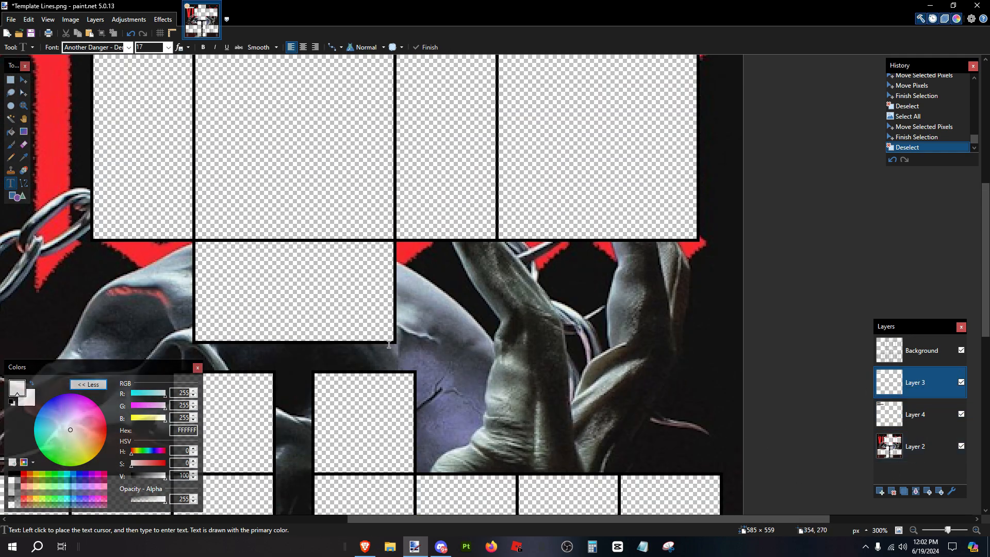
{"action": "left_click", "coordinate": [439, 244]}
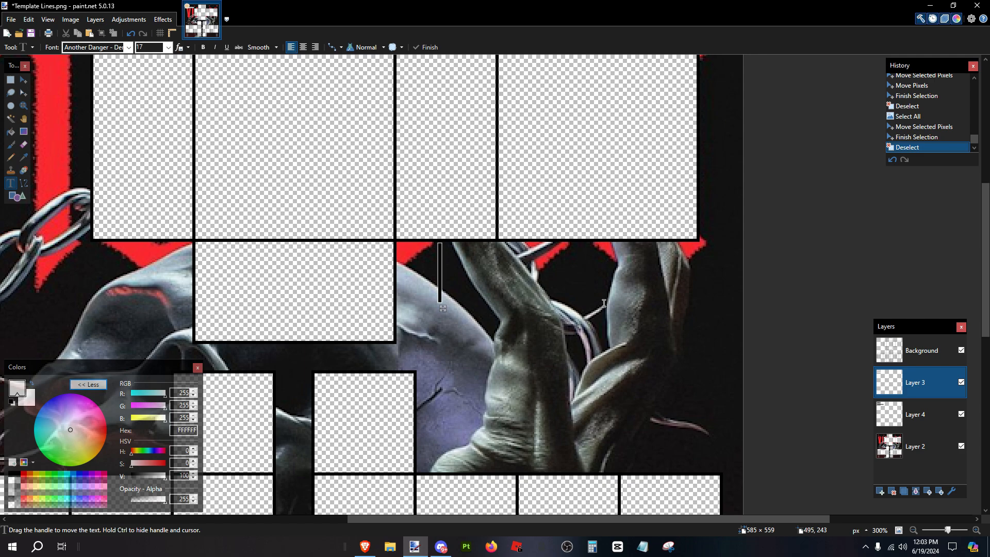
{"action": "type", "text": "DO NOT COPY OR I"}
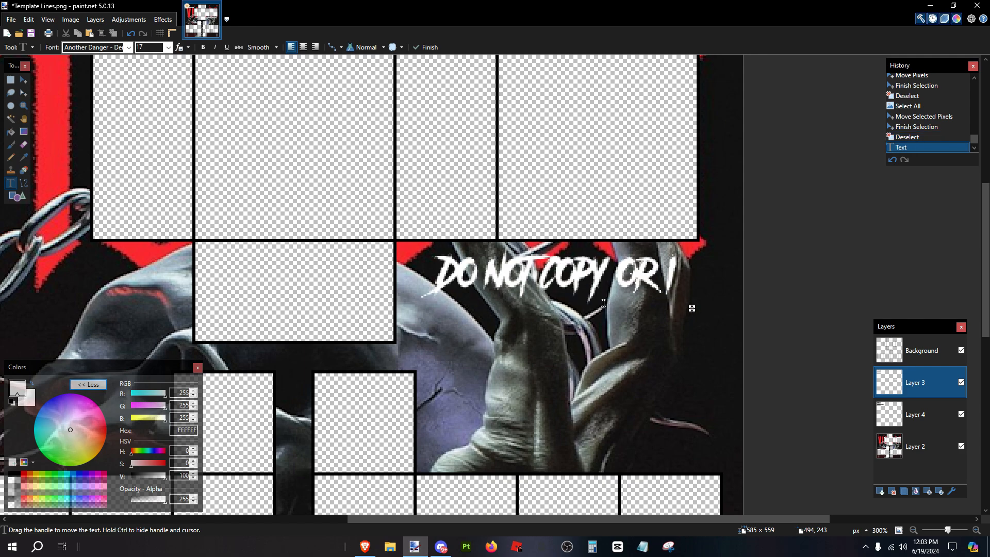
{"action": "key", "text": "Return"}
{"action": "type", "text": "WILL FILE A DMCA"}
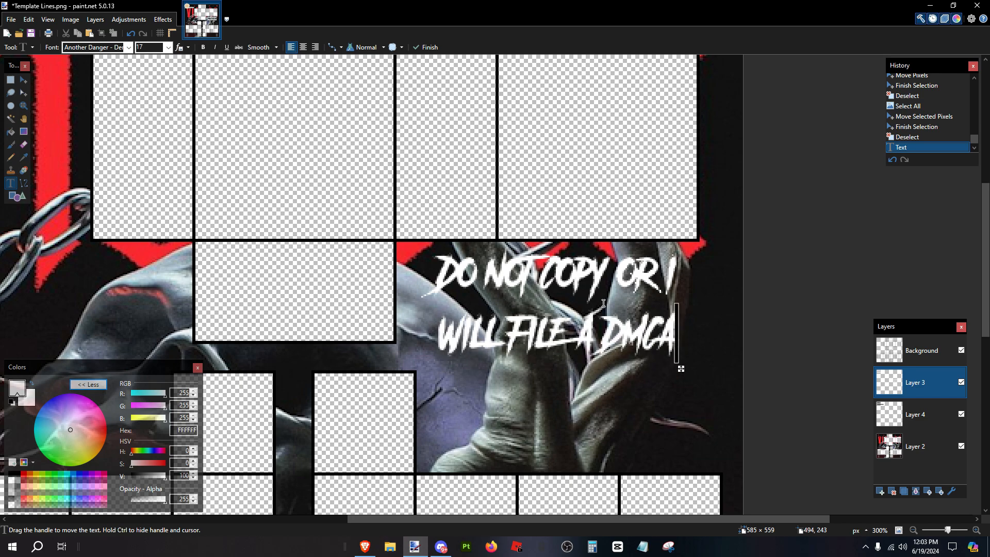
Move the DMCA warning text slightly right and down, toward the poster's right edge.
{"action": "scroll", "coordinate": [661, 362], "scroll_direction": "down", "scroll_amount": 3}
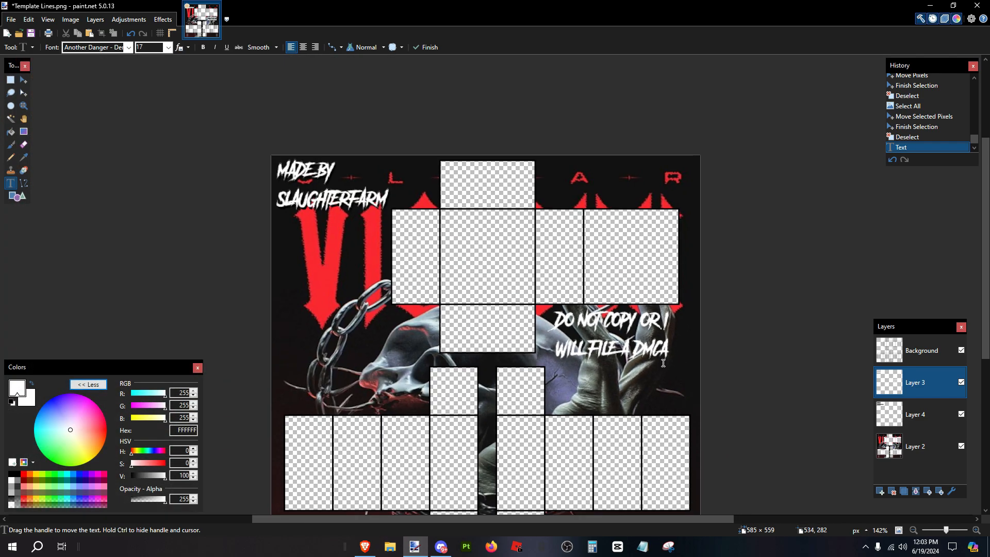
{"action": "scroll", "coordinate": [670, 366], "scroll_direction": "up", "scroll_amount": 3}
{"action": "left_click_drag", "start_coordinate": [672, 370], "coordinate": [693, 381]}
On Layer 4, enter a second copy of the two-line text "DO NOT COPY OR I / WILL FILE A DMCA".
{"action": "left_click", "coordinate": [915, 415]}
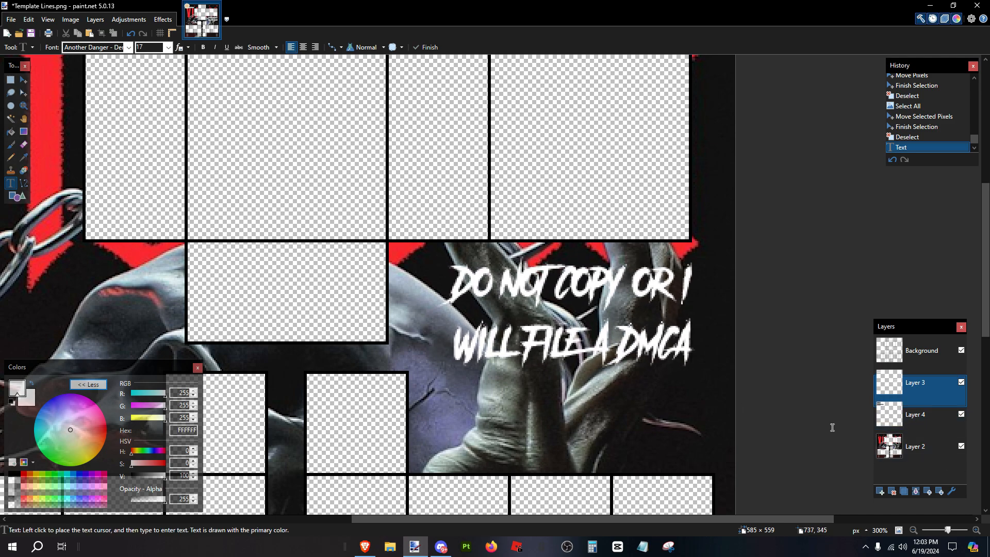
{"action": "left_click", "coordinate": [407, 330]}
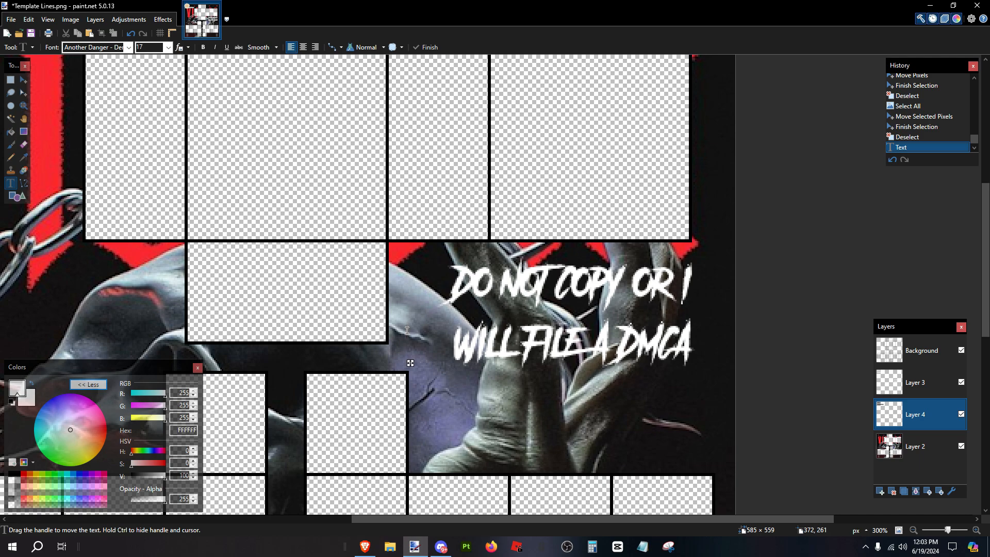
{"action": "type", "text": "DO NOT COPY"}
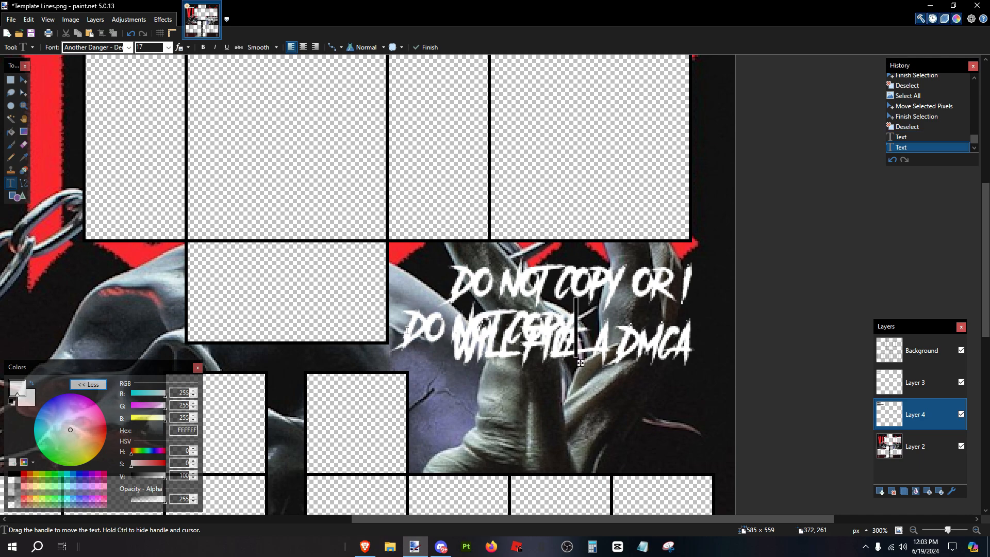
{"action": "type", "text": " OR"}
{"action": "key", "text": "Return"}
{"action": "type", "text": "WIL"}
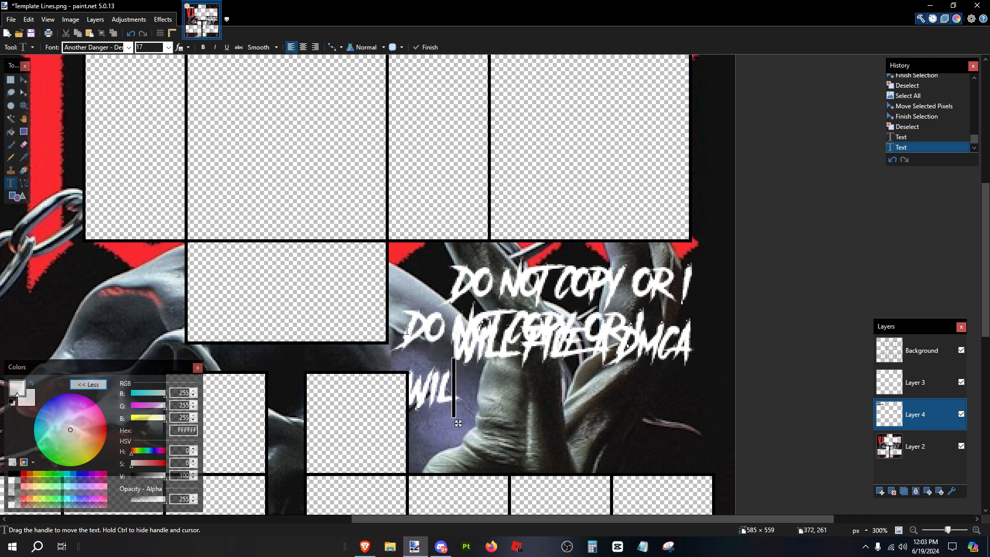
{"action": "type", "text": "L FILE A DMCA"}
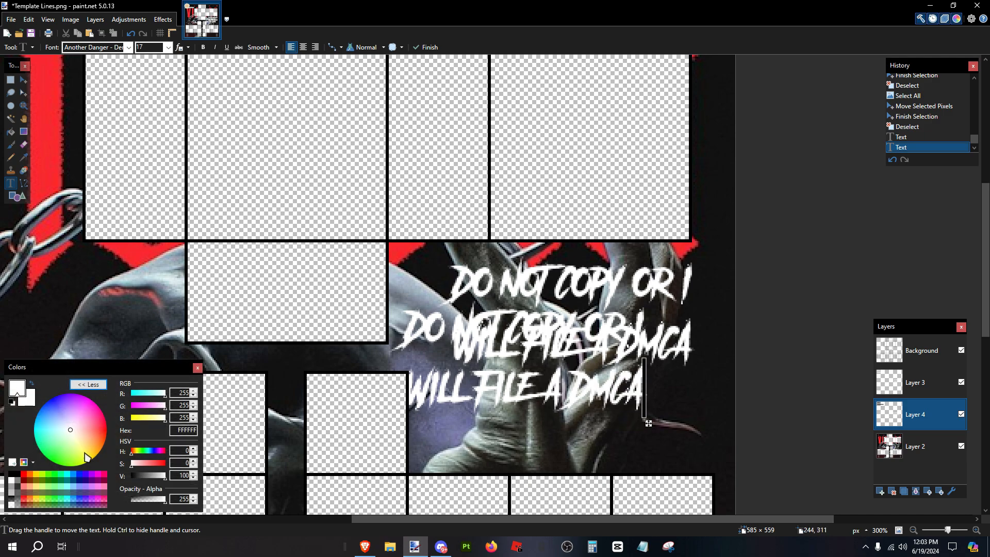
Color the Layer 4 warning text black and align it just behind the white text as a drop shadow.
{"action": "left_click_drag", "start_coordinate": [147, 480], "coordinate": [129, 477]}
{"action": "scroll", "coordinate": [628, 436], "scroll_direction": "up", "scroll_amount": 2}
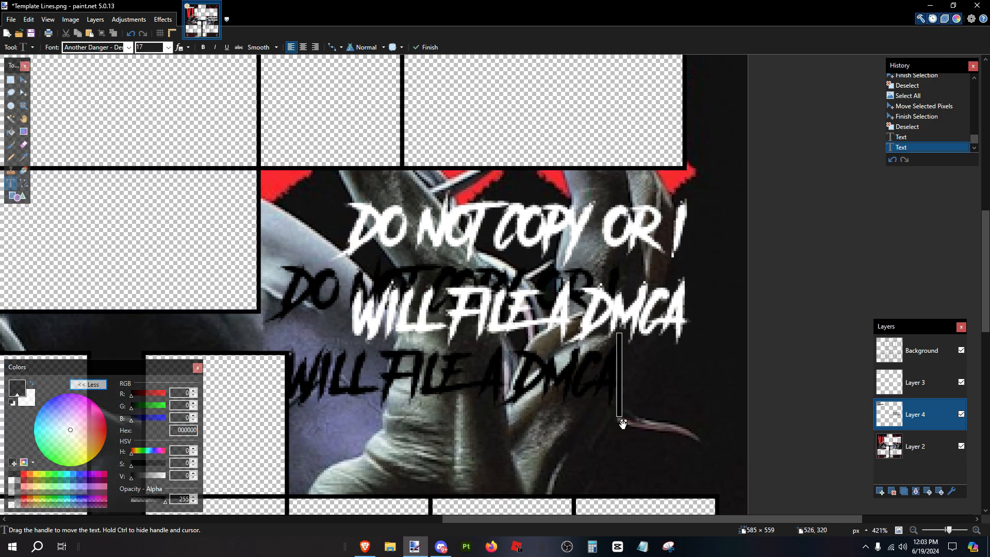
{"action": "left_click_drag", "start_coordinate": [622, 424], "coordinate": [695, 368]}
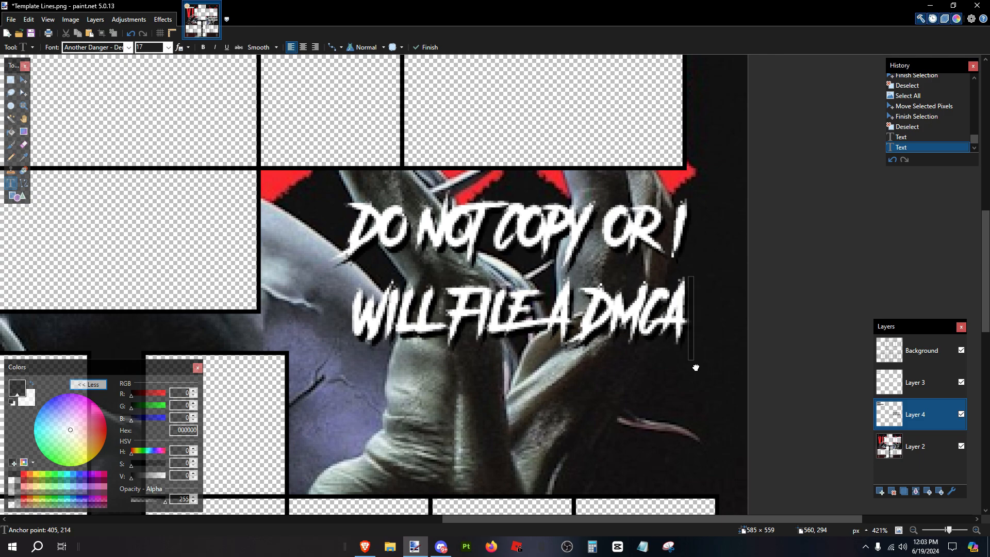
{"action": "scroll", "coordinate": [697, 367], "scroll_direction": "down", "scroll_amount": 3}
{"action": "scroll", "coordinate": [696, 368], "scroll_direction": "up", "scroll_amount": 4}
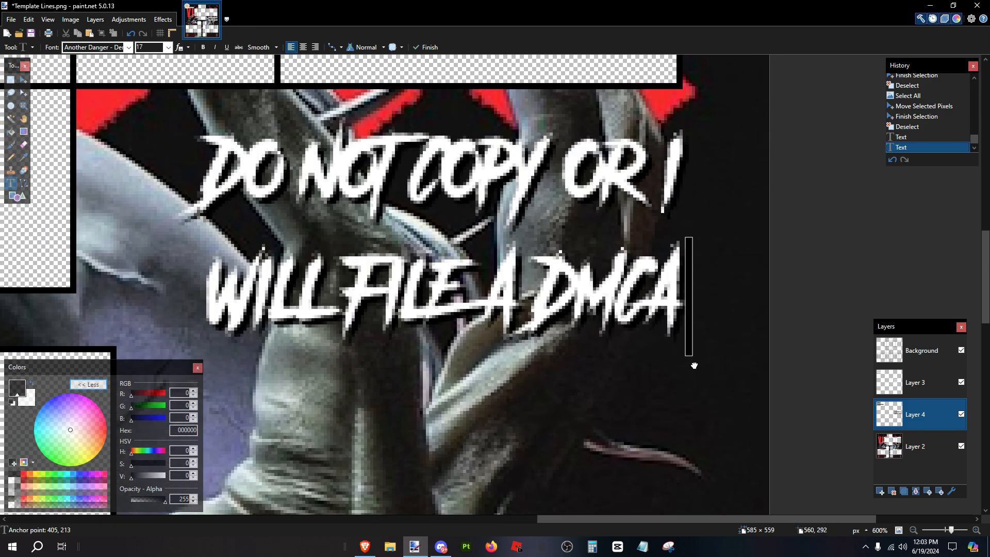
Merge the white text on Layer 3 down into the black shadow text on Layer 4.
{"action": "scroll", "coordinate": [694, 366], "scroll_direction": "down", "scroll_amount": 5}
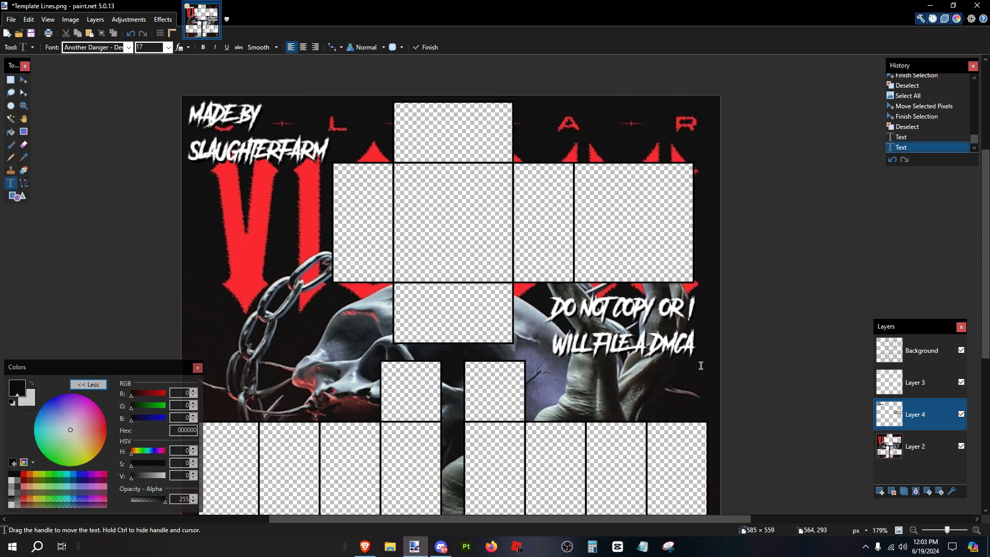
{"action": "scroll", "coordinate": [331, 204], "scroll_direction": "down", "scroll_amount": 3}
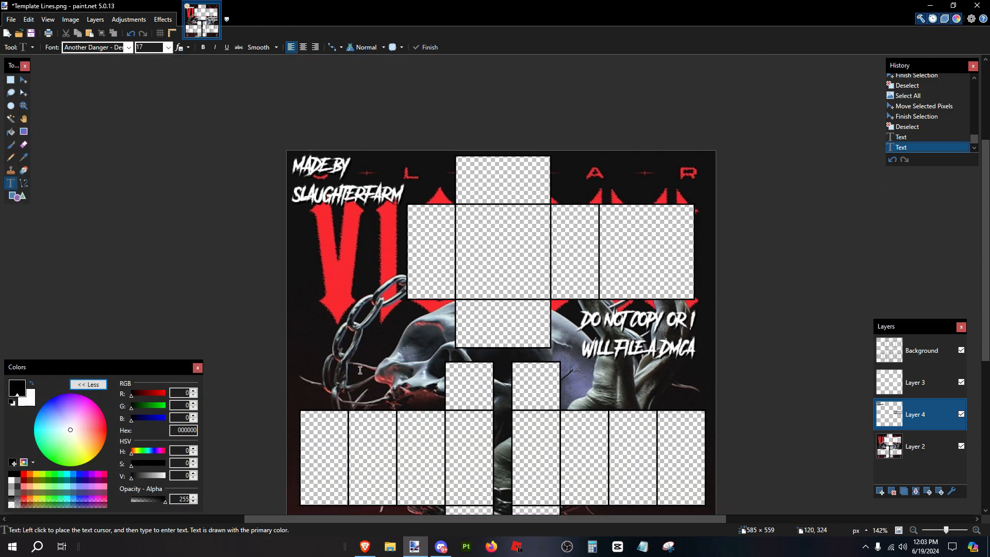
{"action": "scroll", "coordinate": [331, 205], "scroll_direction": "up", "scroll_amount": 2}
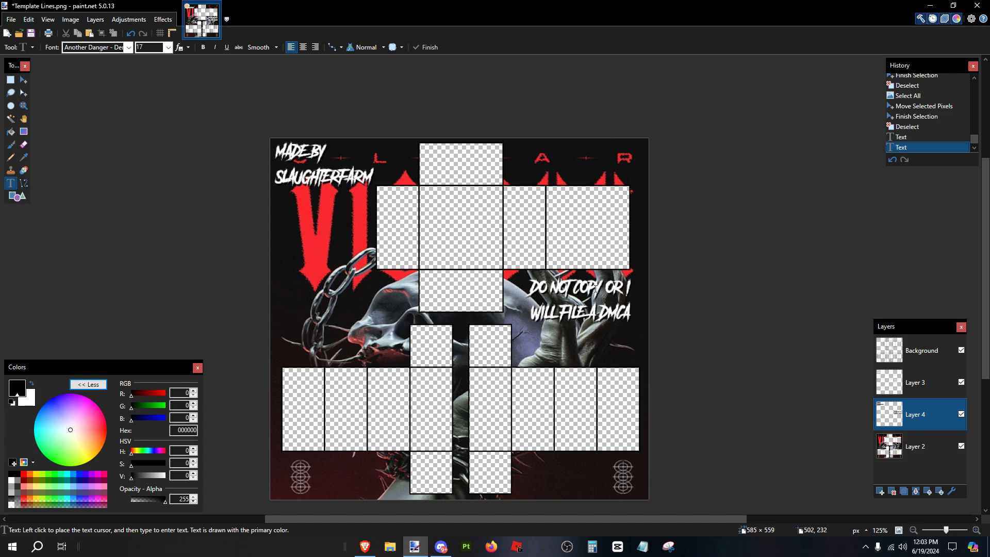
{"action": "scroll", "coordinate": [617, 345], "scroll_direction": "up", "scroll_amount": 4}
{"action": "left_click", "coordinate": [915, 382]}
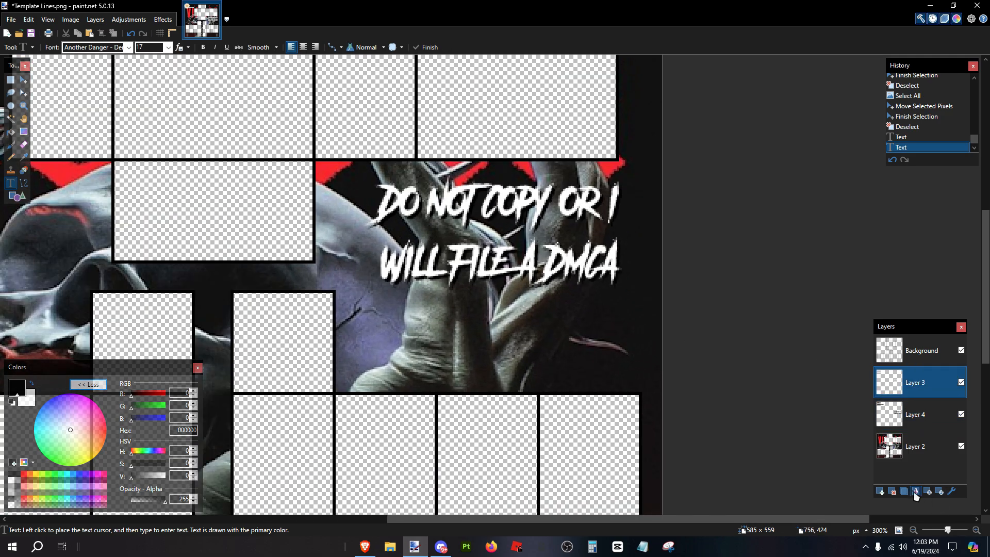
{"action": "left_click", "coordinate": [915, 491]}
Move the merged credit and DMCA warning text slightly down on the poster and deselect it.
{"action": "scroll", "coordinate": [52, 163], "scroll_direction": "down", "scroll_amount": 3}
{"action": "left_click", "coordinate": [24, 80]}
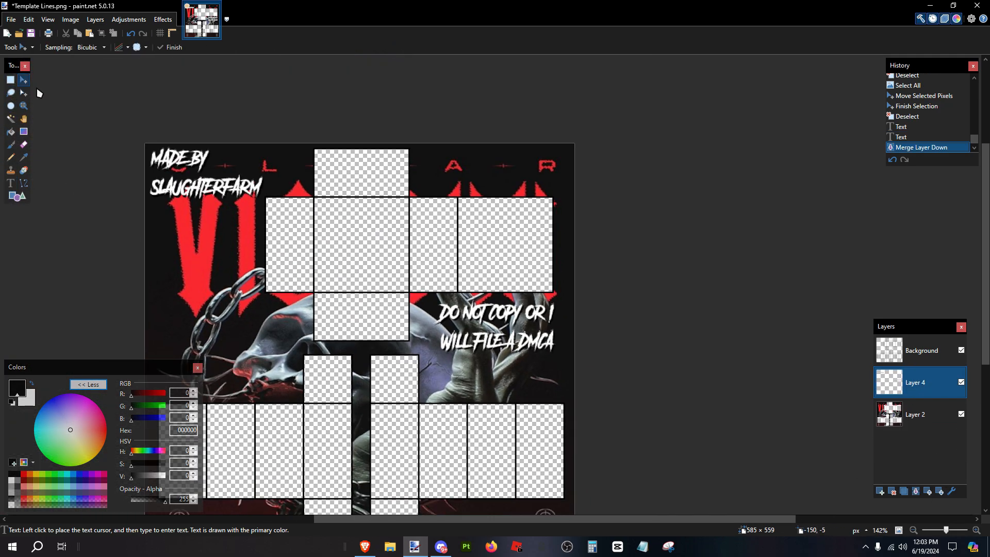
{"action": "key", "text": "ctrl+a"}
{"action": "left_click_drag", "start_coordinate": [371, 374], "coordinate": [373, 391]}
{"action": "key", "text": "ctrl+d"}
{"action": "scroll", "coordinate": [243, 294], "scroll_direction": "down", "scroll_amount": 3}
{"action": "scroll", "coordinate": [387, 303], "scroll_direction": "up", "scroll_amount": 3}
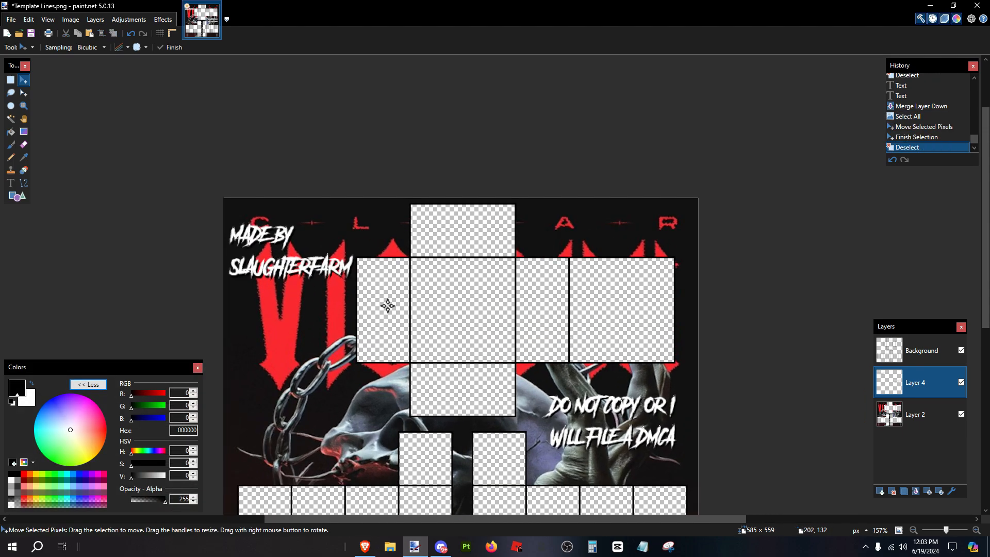